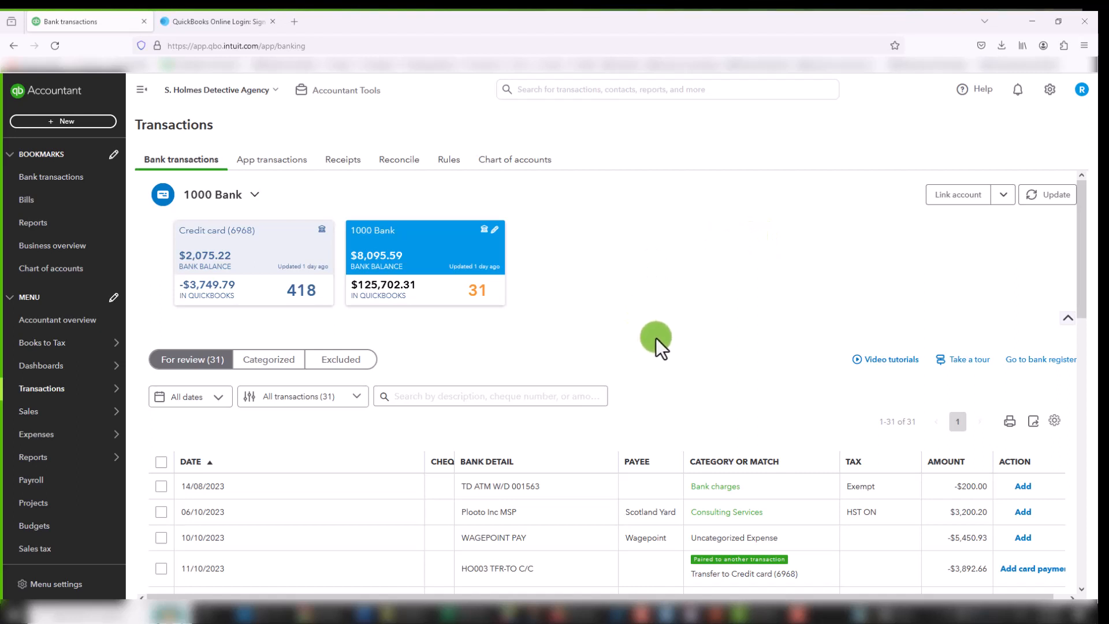
# Step: Look at the page for linking a bank account, close it, and look through the 1000 Bank transactions for review
pyautogui.click(952, 198)
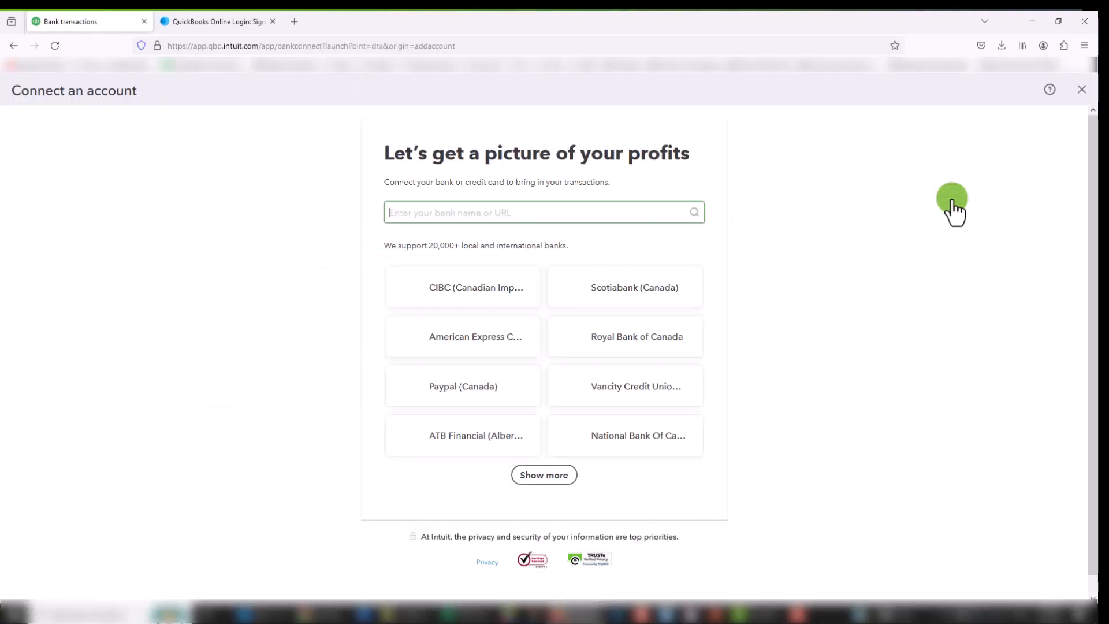
pyautogui.click(1080, 91)
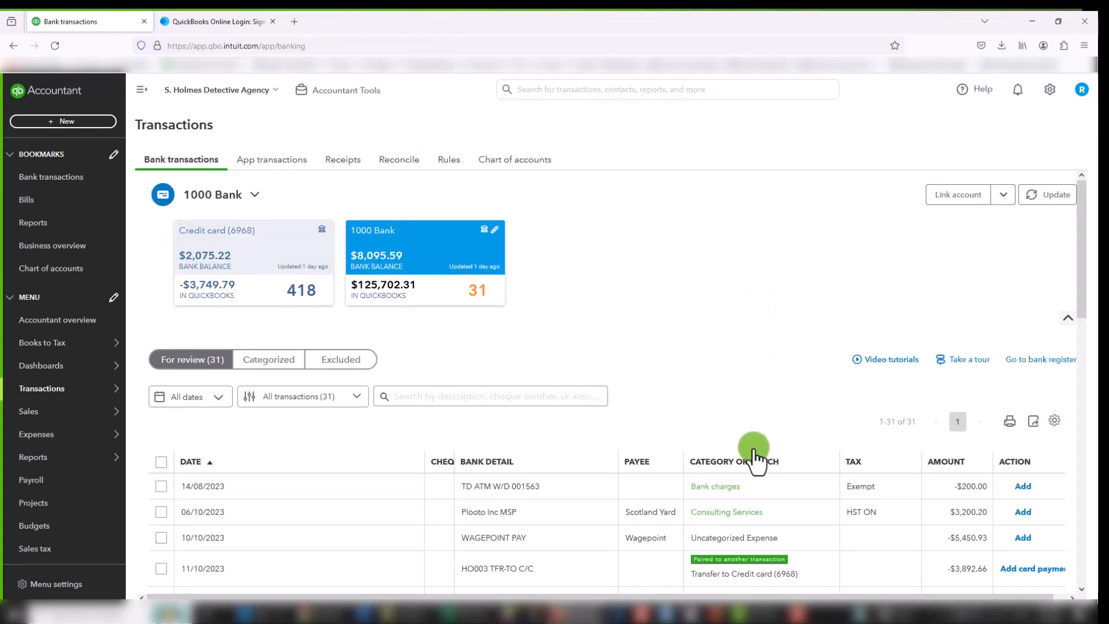
pyautogui.scroll(-2, 753, 456)
pyautogui.scroll(2, 728, 488)
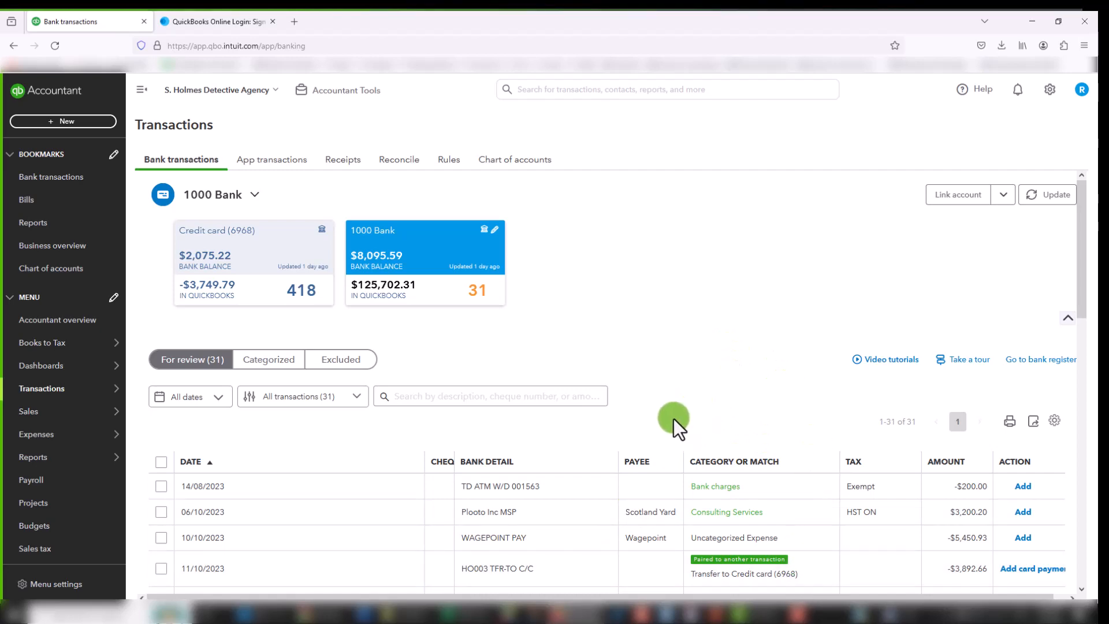
pyautogui.scroll(-2, 673, 418)
pyautogui.scroll(2, 659, 438)
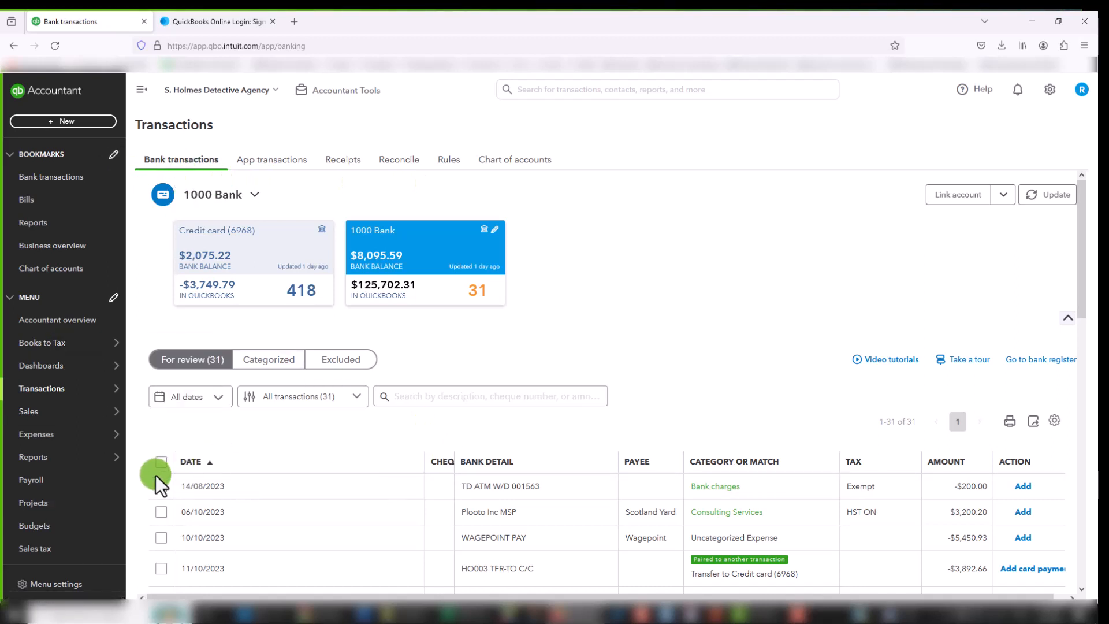
# Step: View the App transactions, Receipts, Reconcile, Rules and Chart of accounts pages, and return to Bank transactions
pyautogui.click(263, 169)
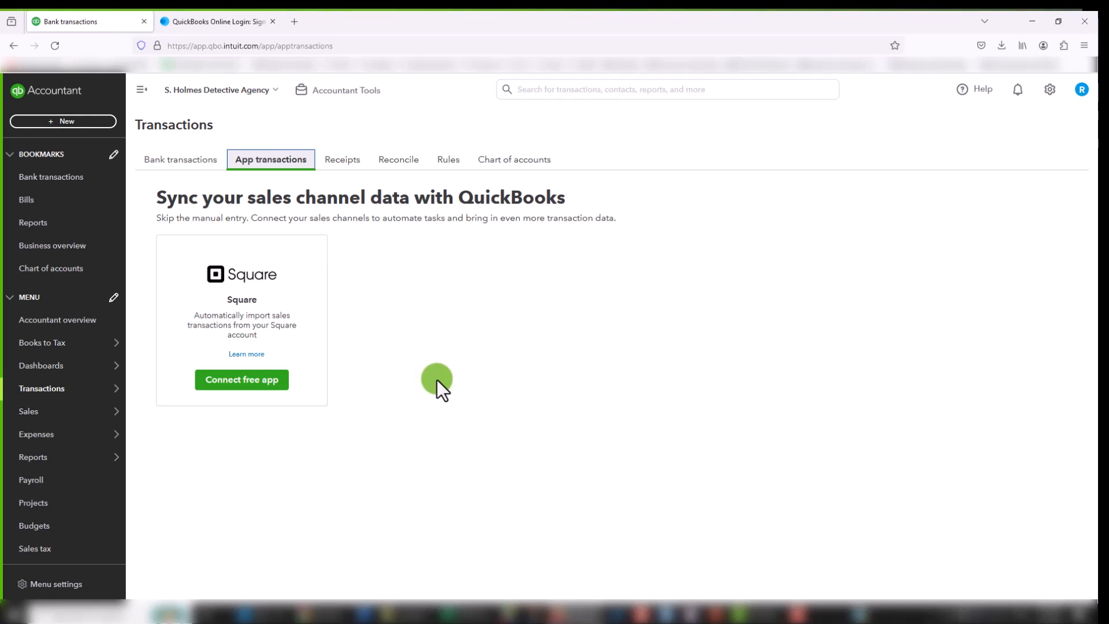
pyautogui.click(343, 161)
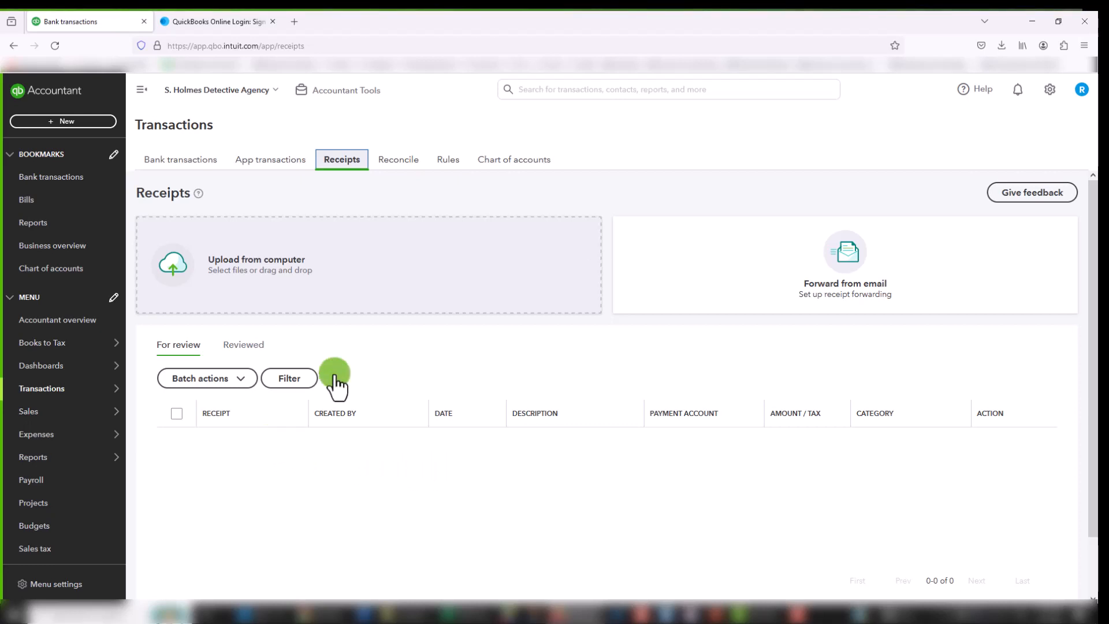
pyautogui.click(384, 164)
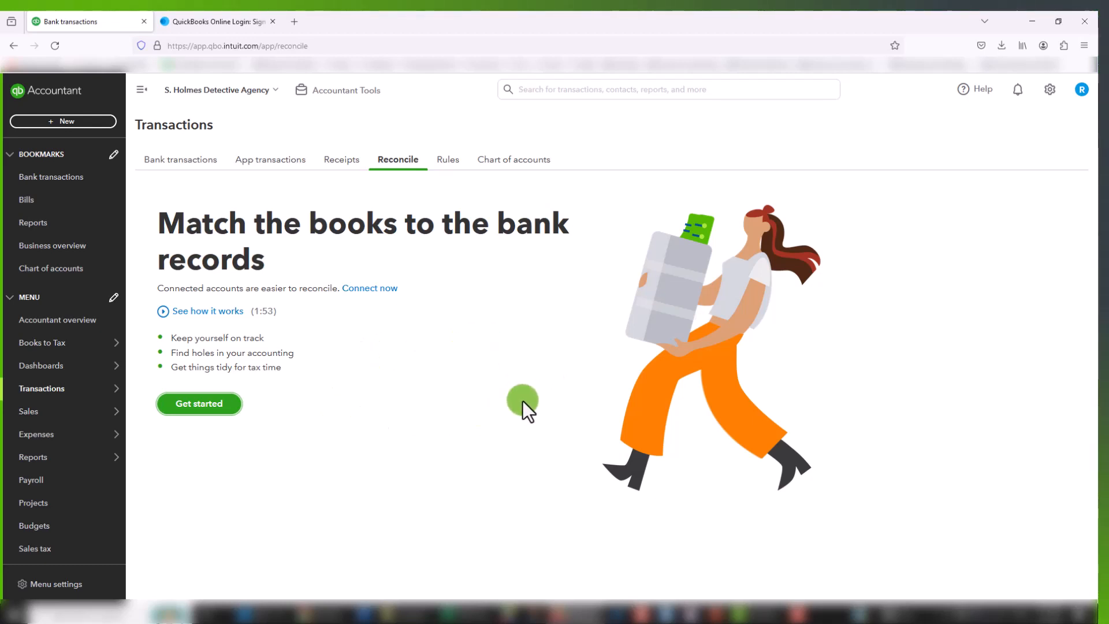
pyautogui.click(448, 161)
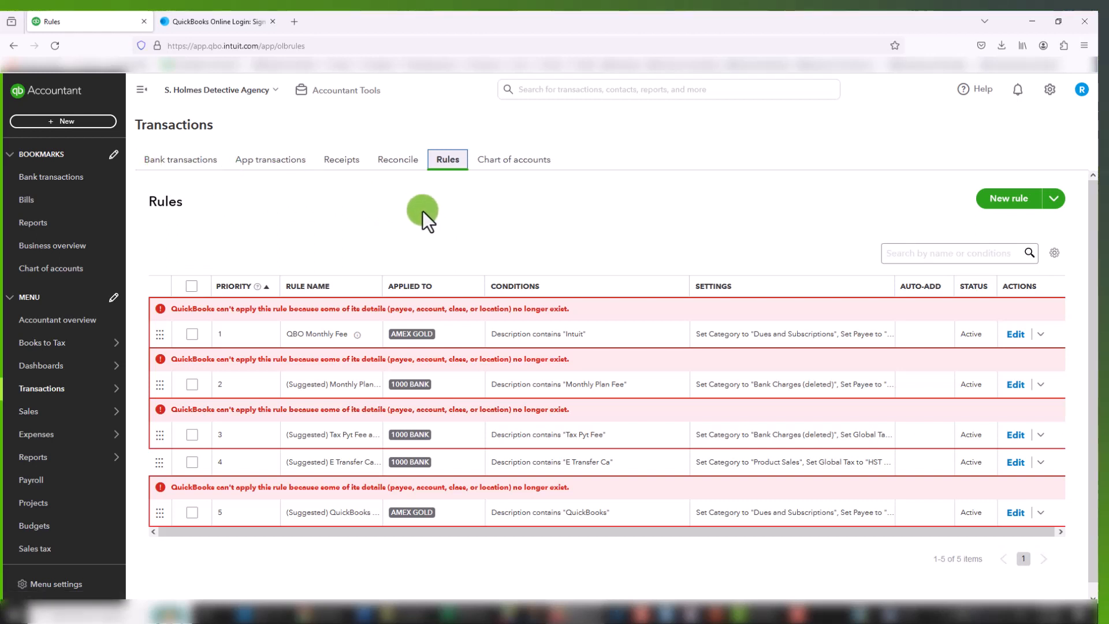
pyautogui.click(506, 164)
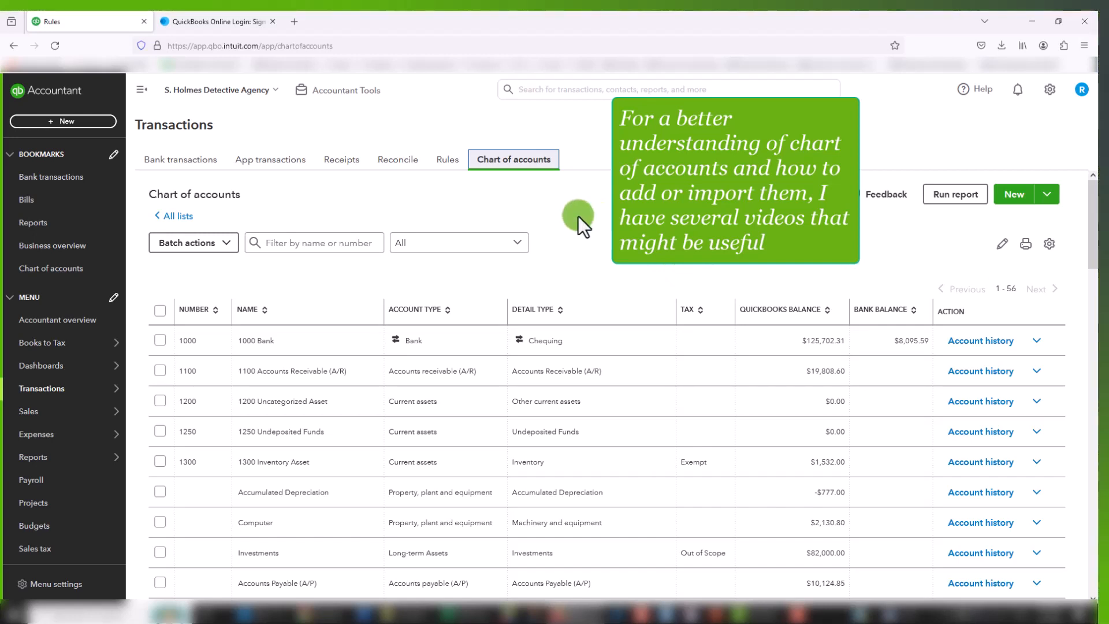
pyautogui.click(173, 167)
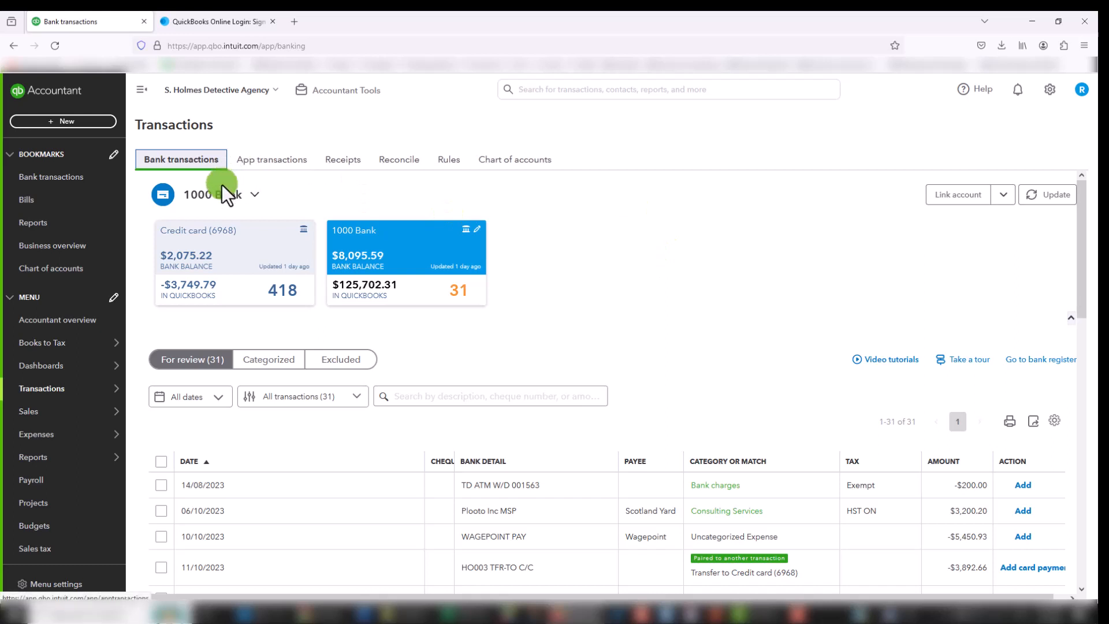
# Step: Examine the list of connected bank accounts and the date filter options for the transactions for review
pyautogui.click(254, 195)
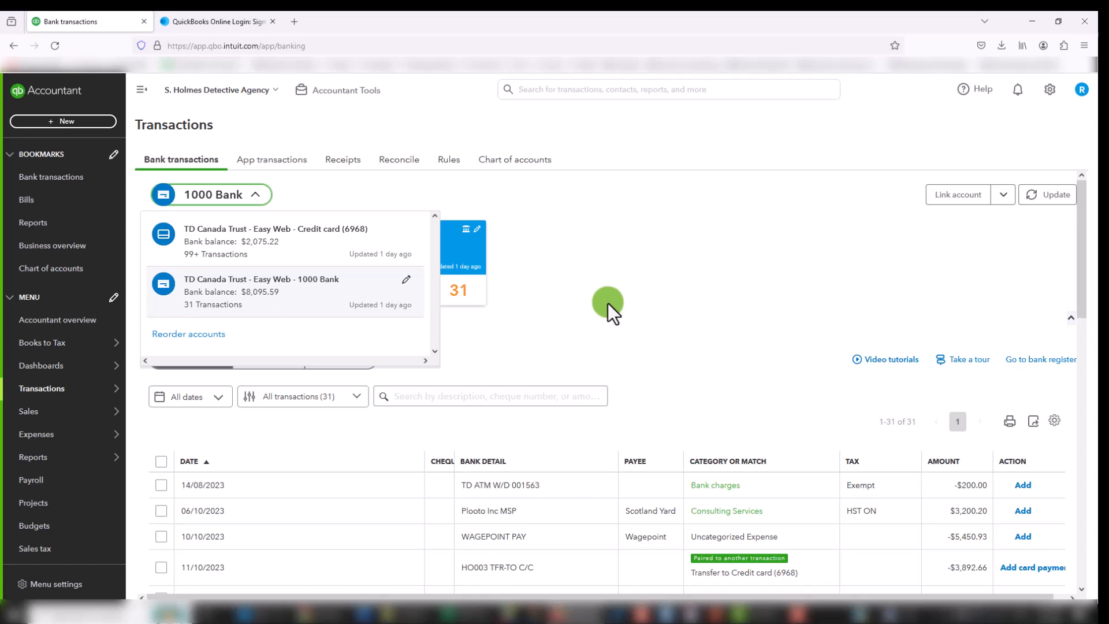
pyautogui.click(632, 281)
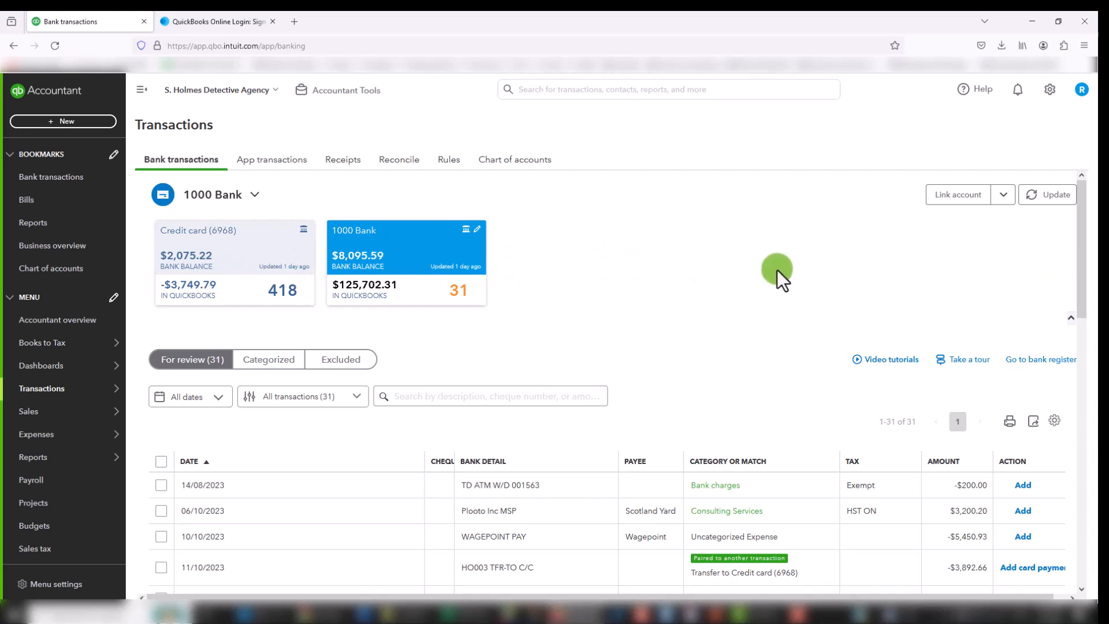
pyautogui.scroll(-1, 604, 327)
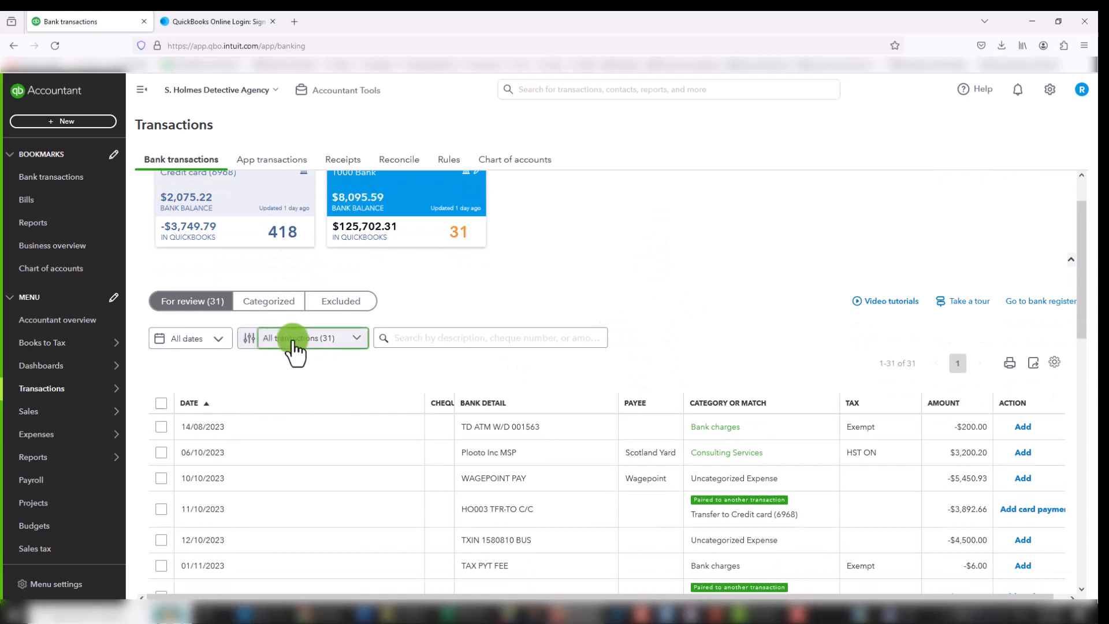
pyautogui.click(209, 341)
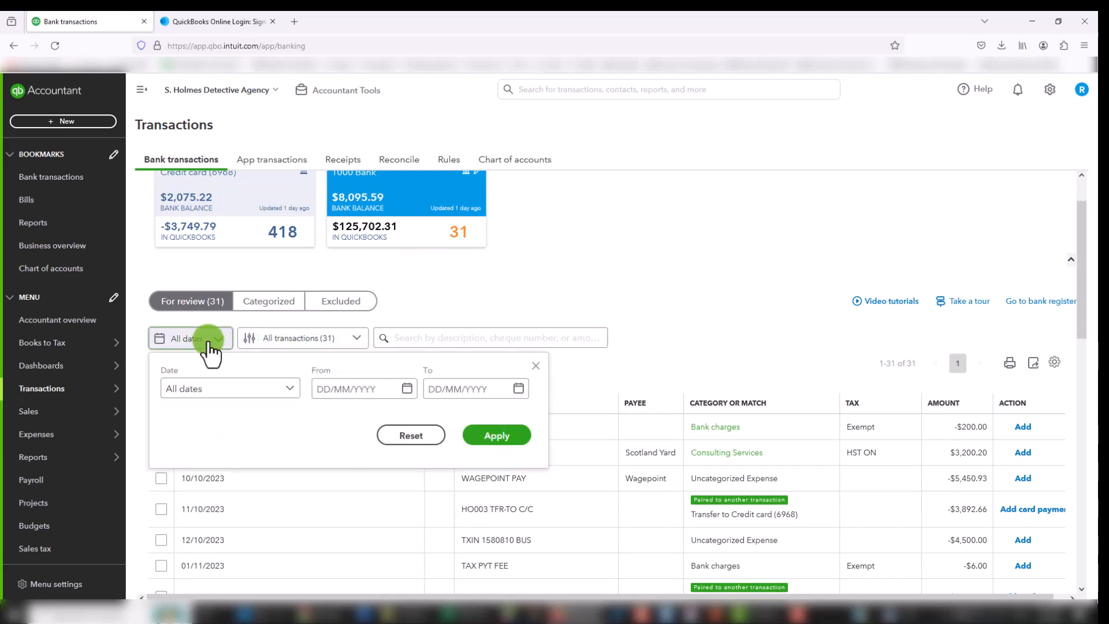
pyautogui.click(292, 339)
# Step: Filter the transactions for review to Money in, look through them, and clear the filter
pyautogui.click(314, 339)
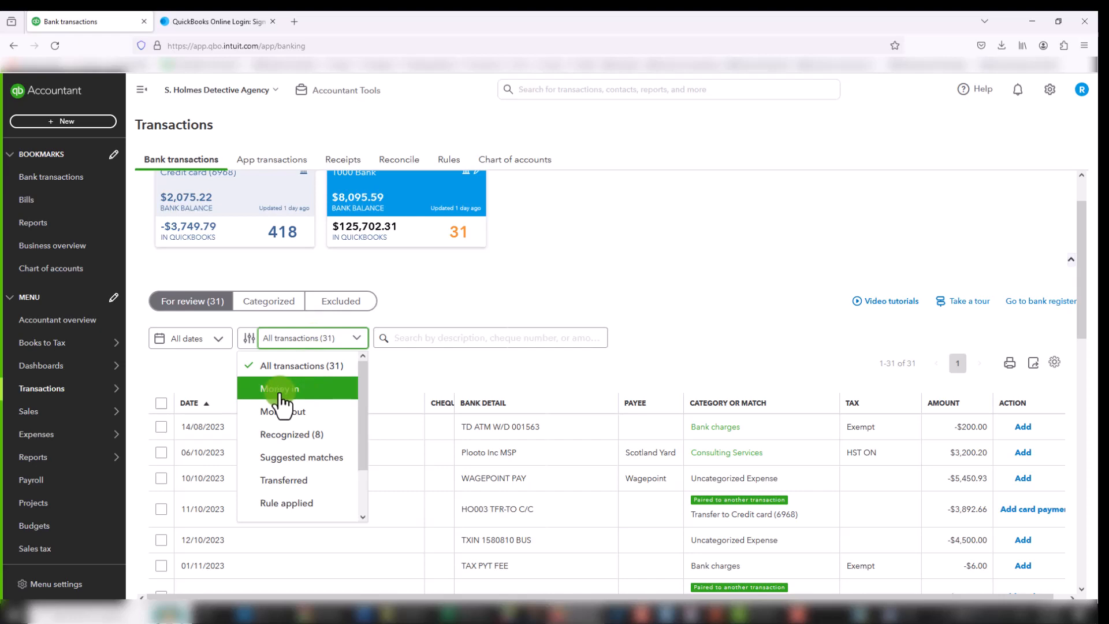
pyautogui.click(279, 393)
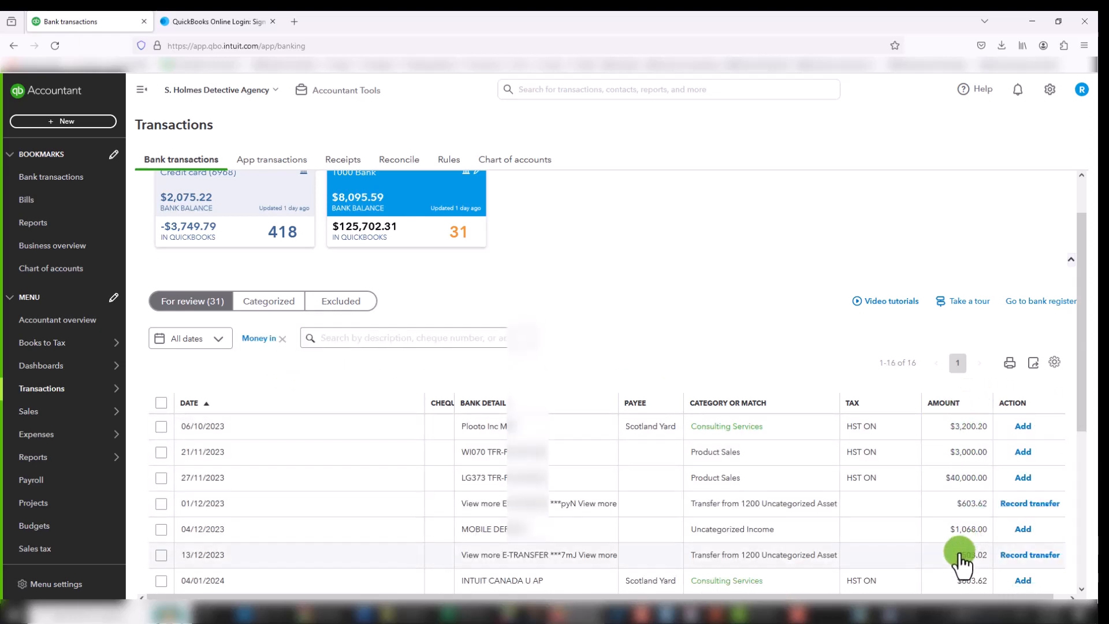
pyautogui.scroll(-1, 959, 560)
pyautogui.scroll(2, 958, 560)
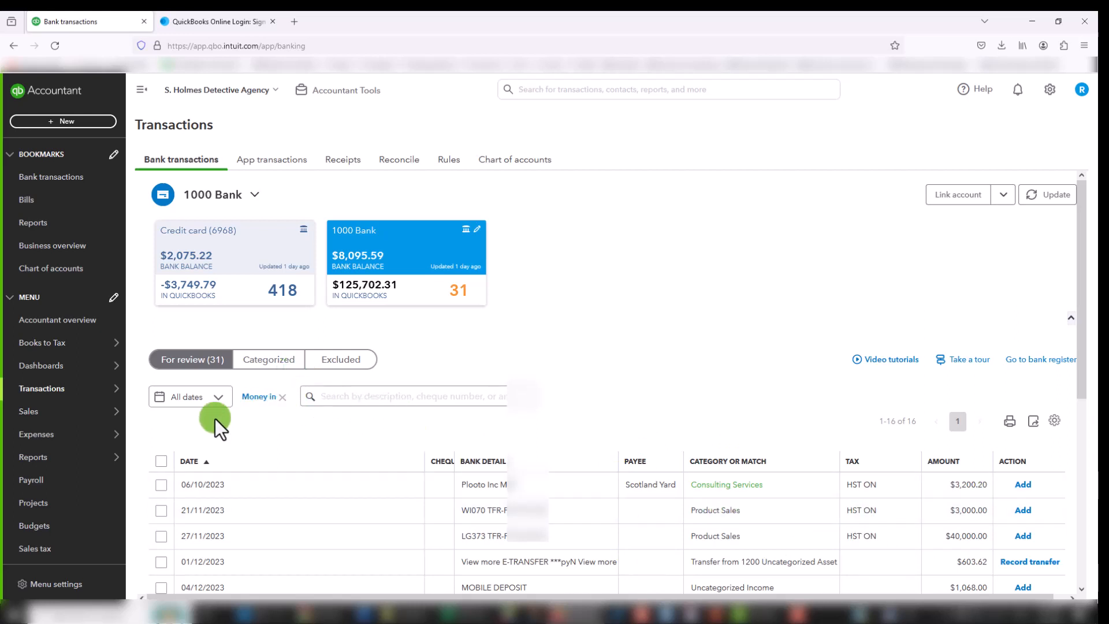
pyautogui.click(283, 398)
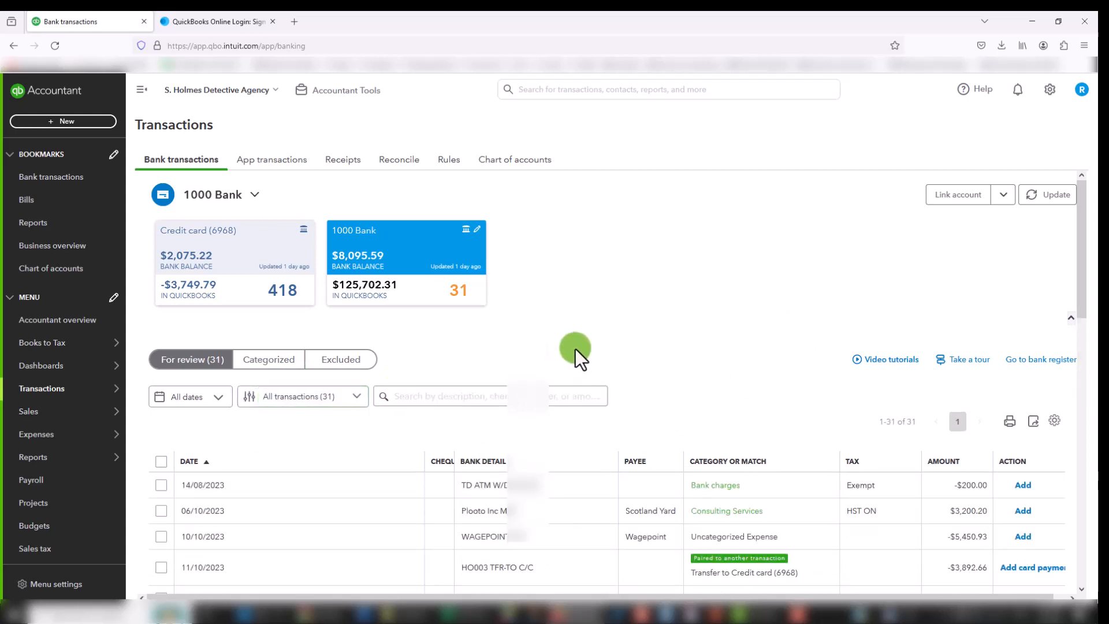
# Step: Search the transactions for review for "wagepoint" and clear the search filter
pyautogui.click(505, 395)
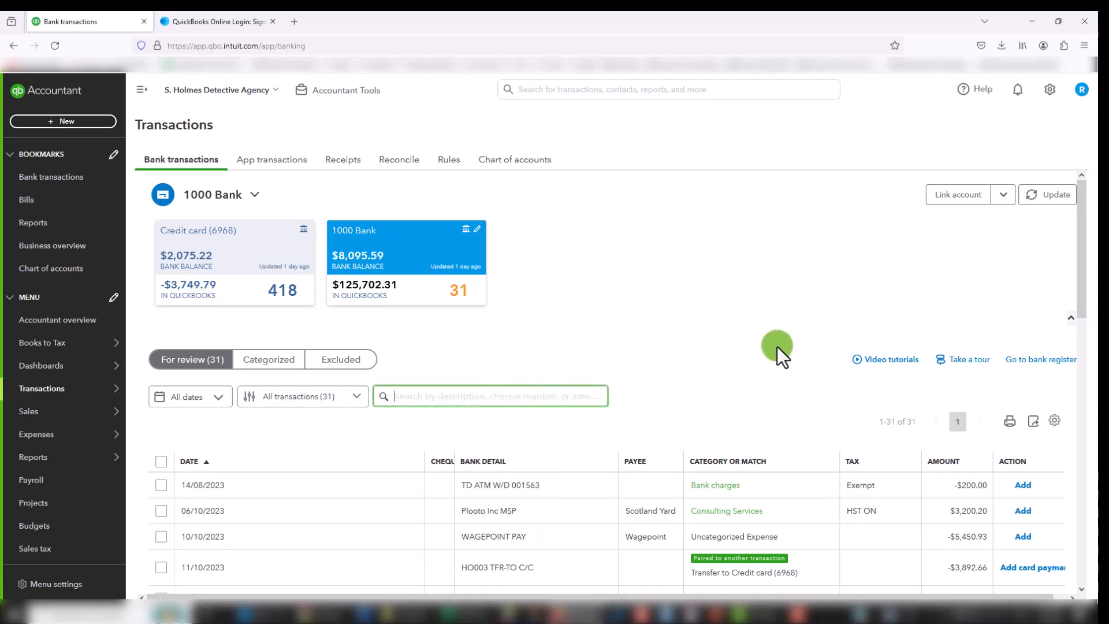
pyautogui.scroll(-2, 778, 345)
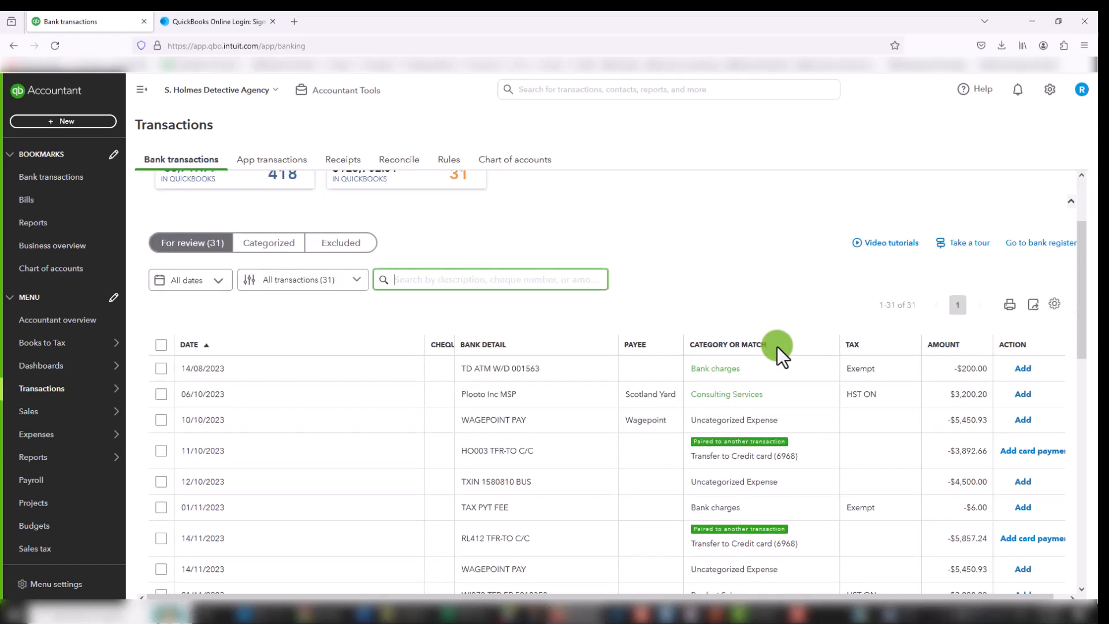
pyautogui.scroll(2, 777, 345)
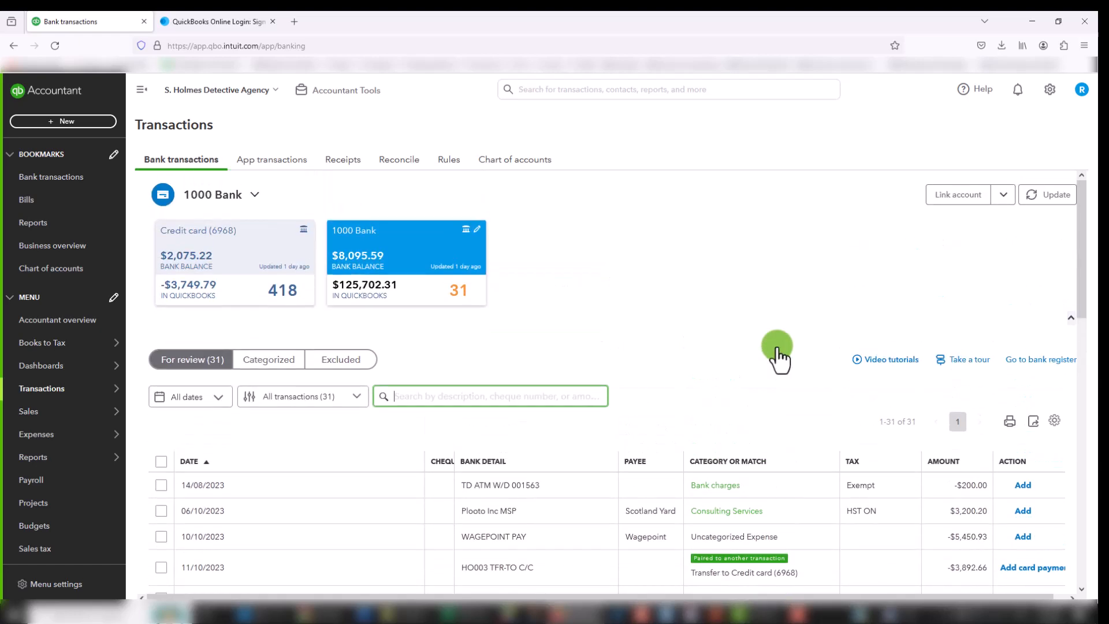
pyautogui.write('wagepoint')
pyautogui.press('Return')
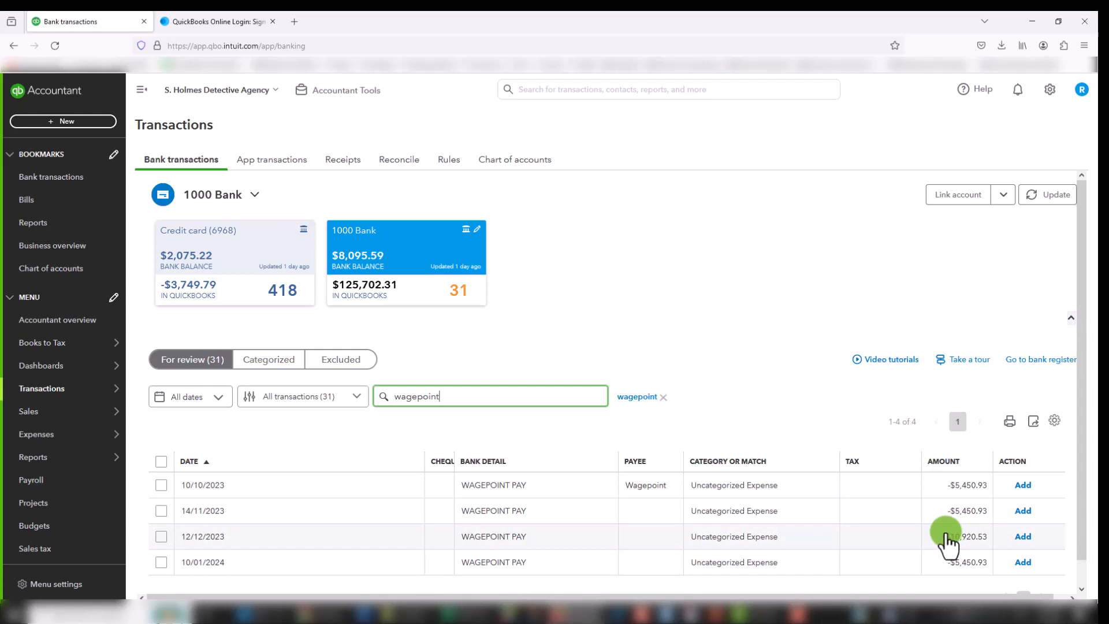
pyautogui.click(663, 397)
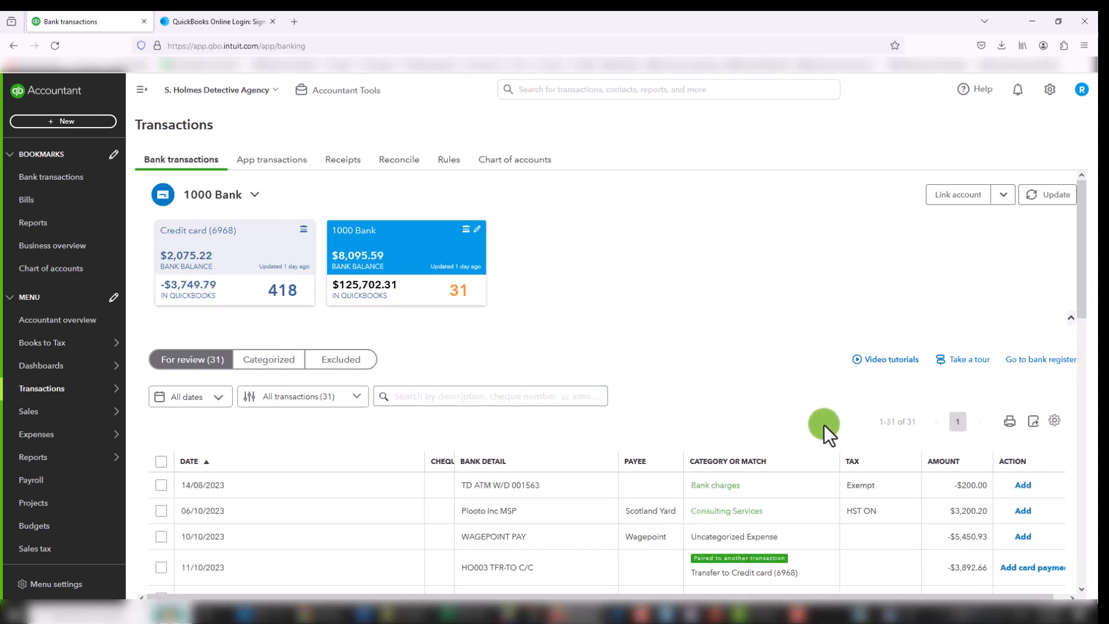
# Step: Export the 1000 Bank transactions for review to Excel and dismiss the browser's download list
pyautogui.click(1032, 427)
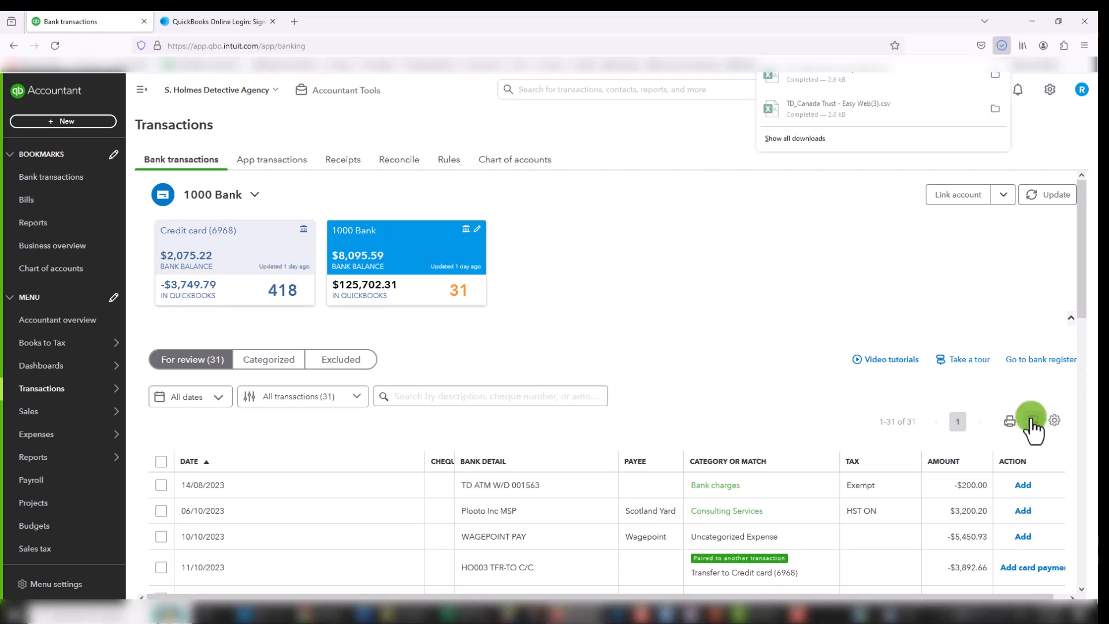
pyautogui.click(1055, 423)
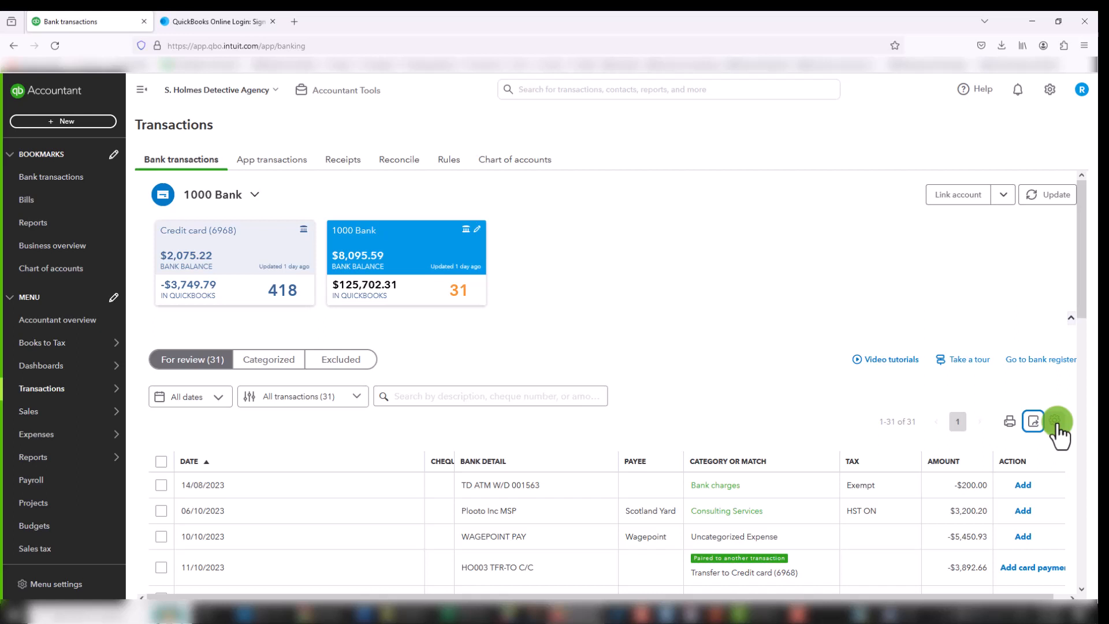
# Step: Turn on grouping in the transaction table settings, and group the transactions by bank detail, then by category or match
pyautogui.click(1056, 425)
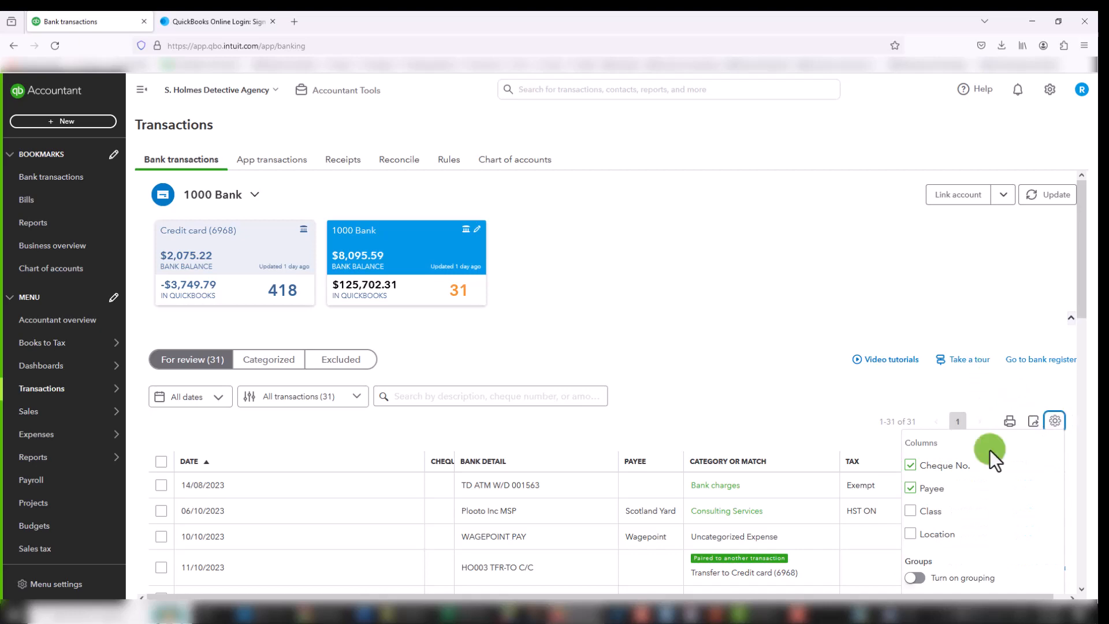
pyautogui.scroll(-2, 987, 462)
pyautogui.scroll(-6, 988, 464)
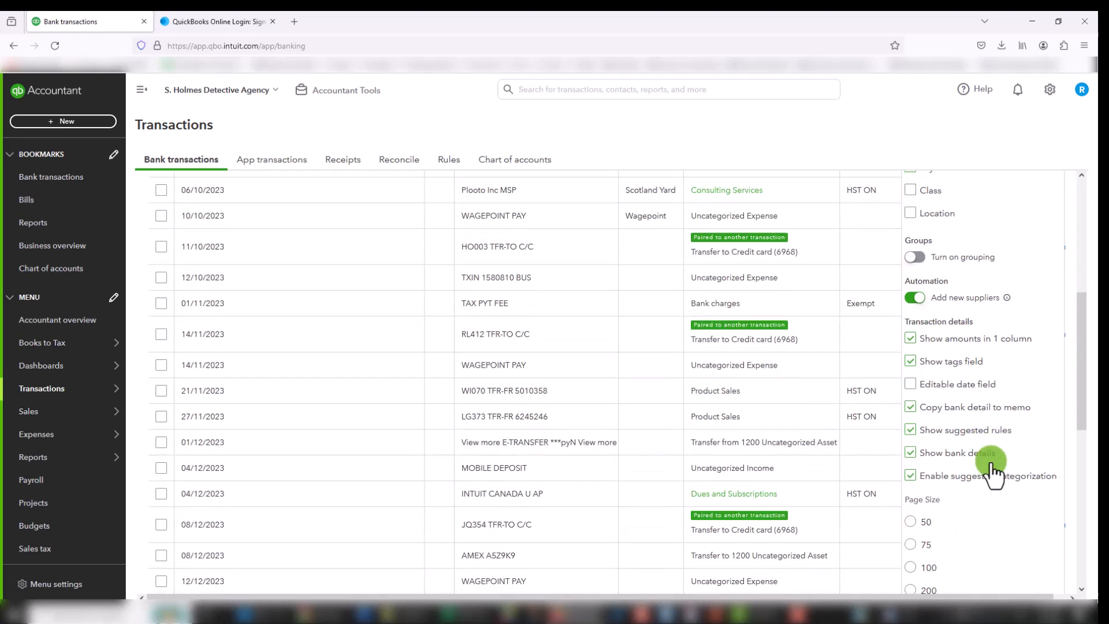
pyautogui.scroll(6, 996, 472)
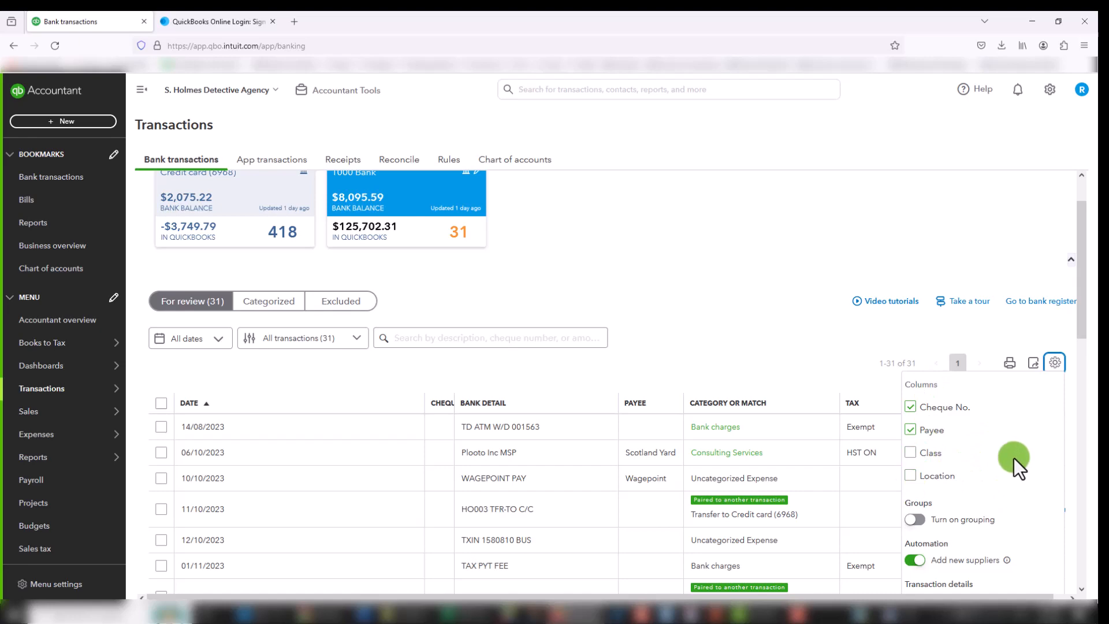
pyautogui.scroll(-1, 1013, 457)
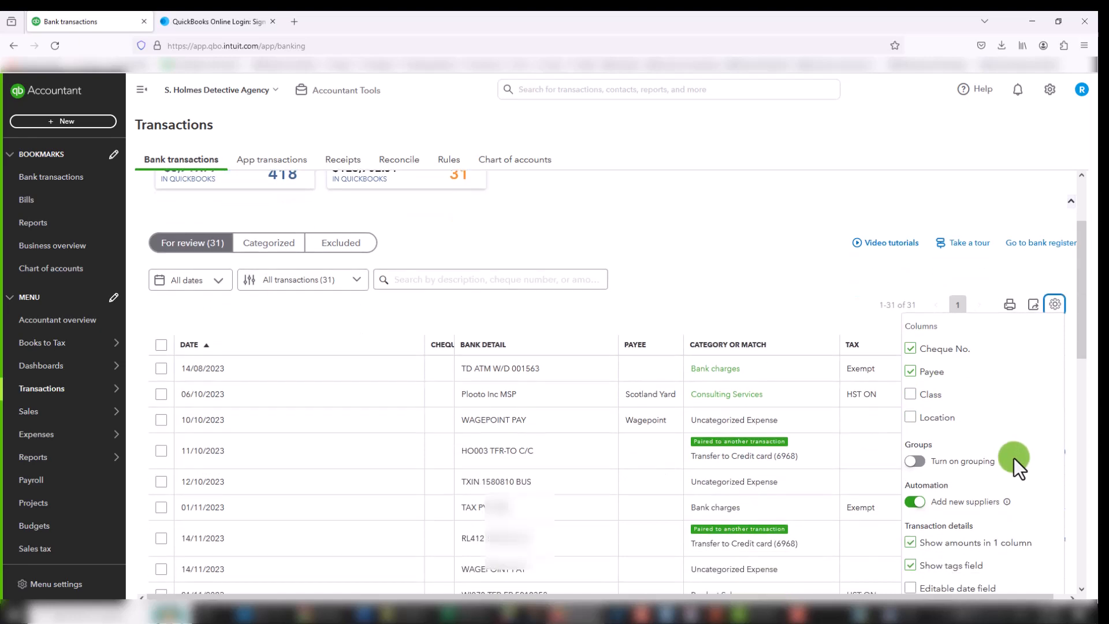
pyautogui.scroll(-2, 1013, 457)
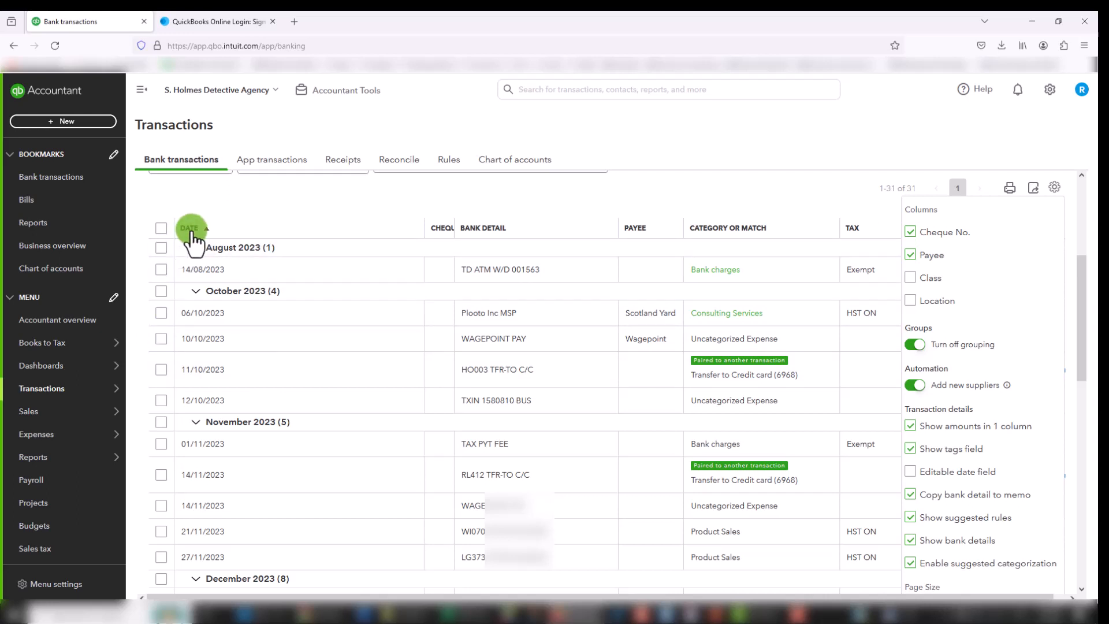
pyautogui.click(491, 231)
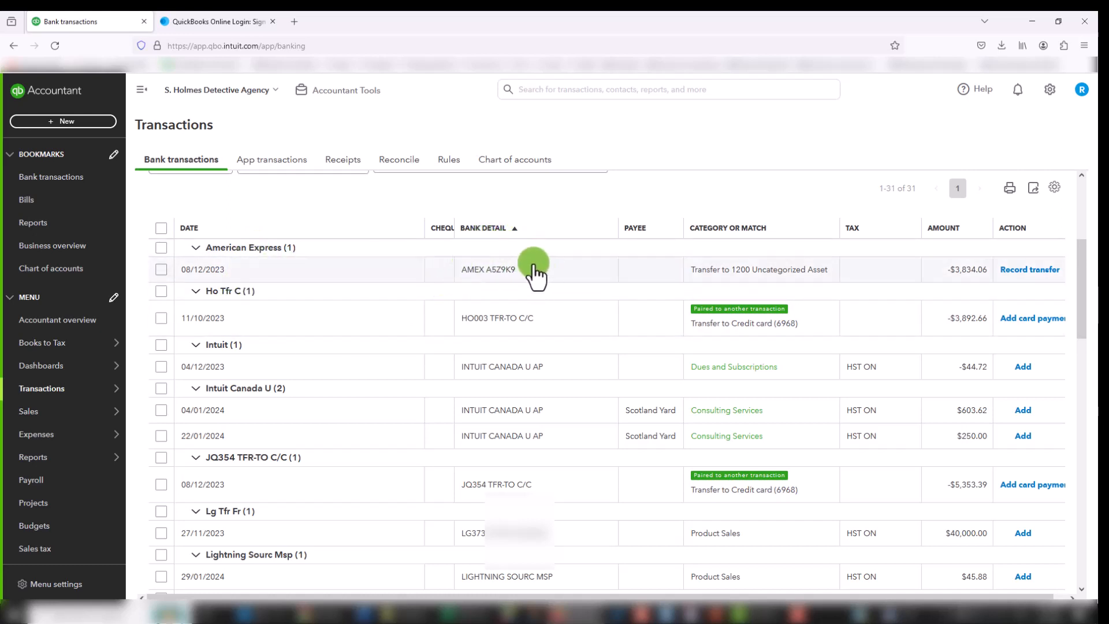
pyautogui.click(723, 228)
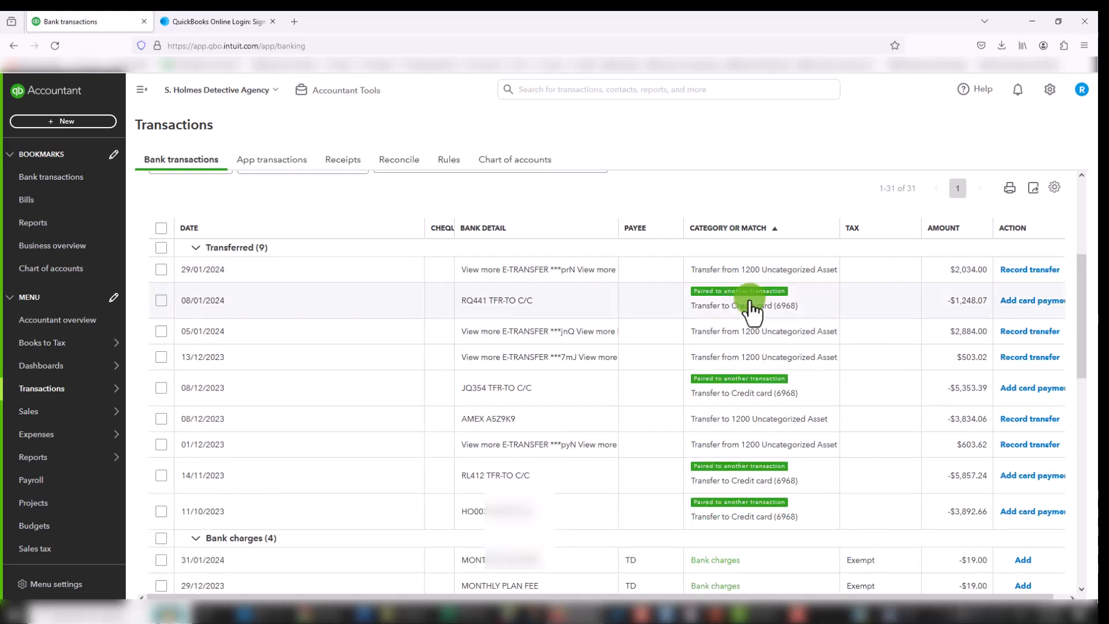
# Step: Review the transaction table settings for columns, groups, automation, transaction details and page size
pyautogui.click(1053, 191)
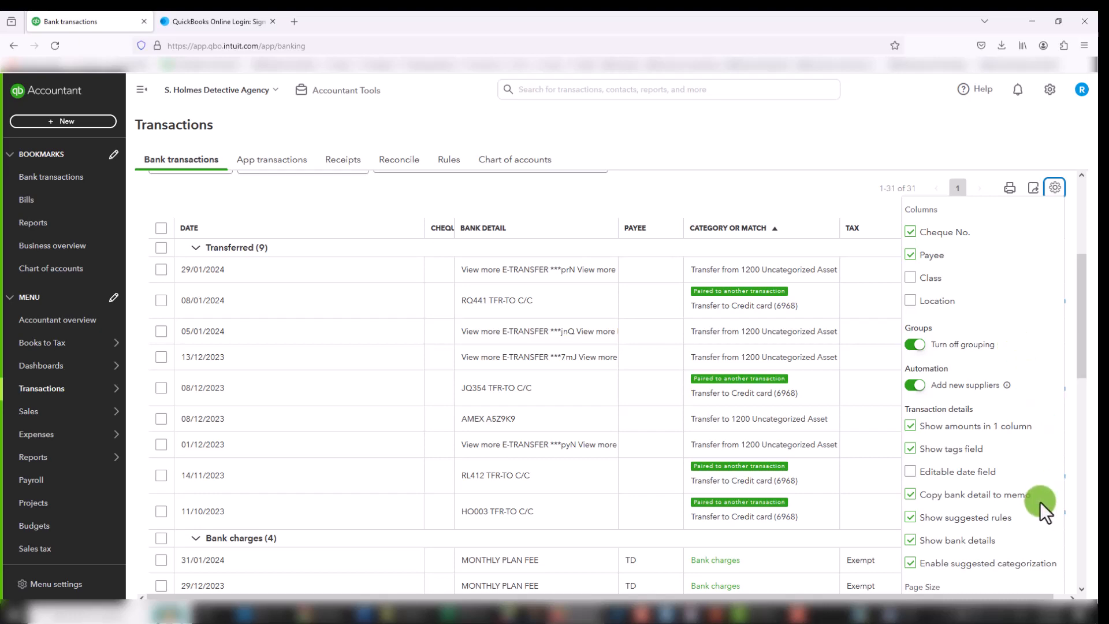
pyautogui.scroll(2, 1045, 414)
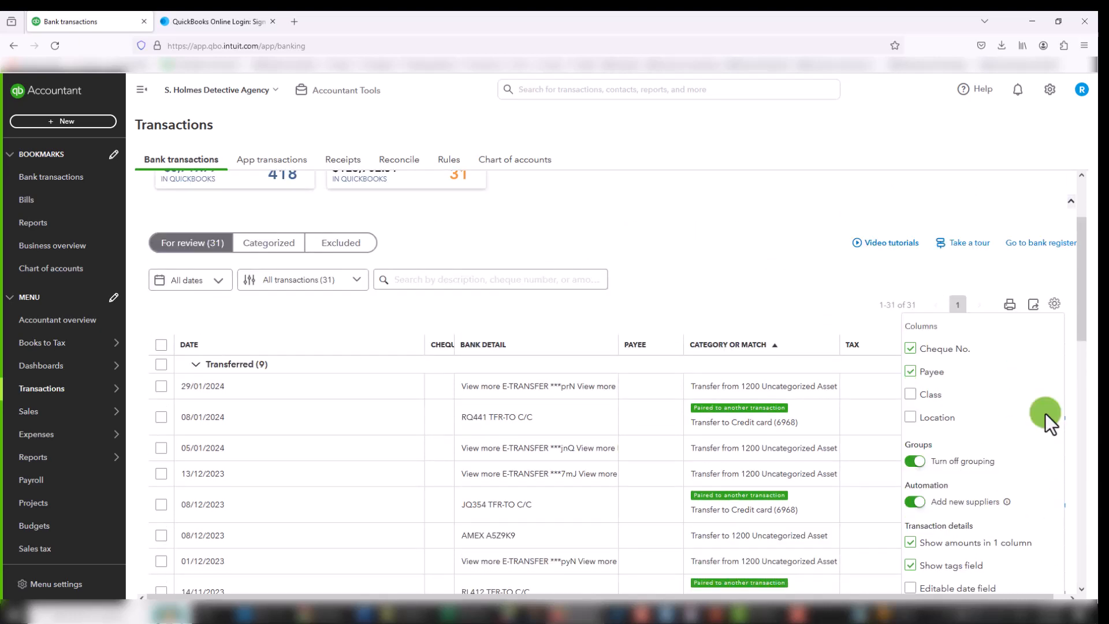
pyautogui.scroll(-2, 1029, 438)
pyautogui.scroll(-1, 1029, 438)
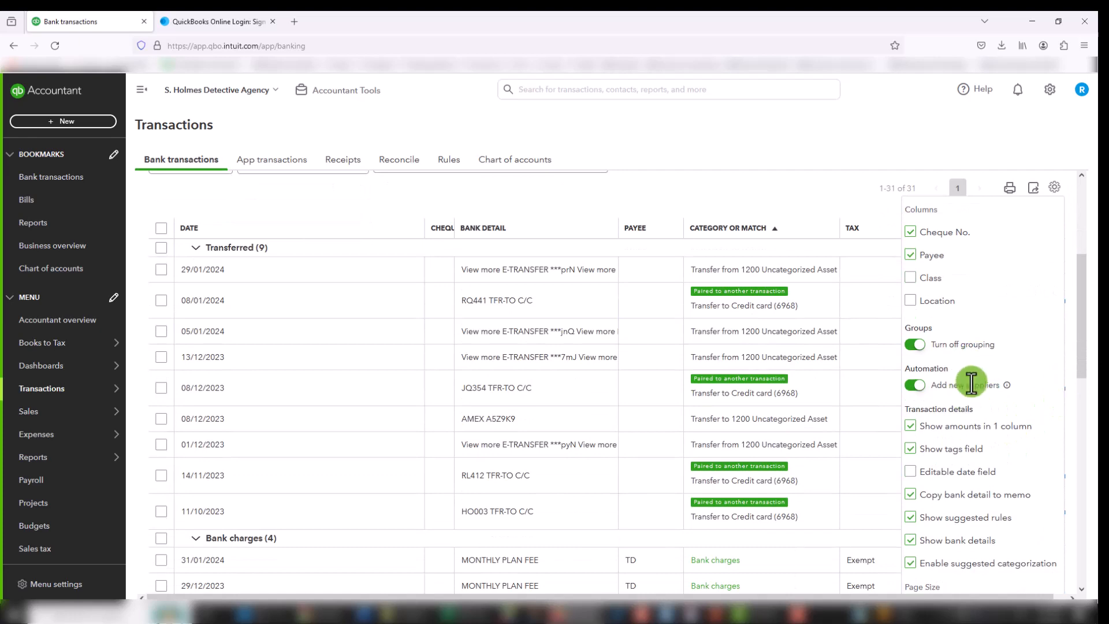
pyautogui.scroll(-2, 987, 454)
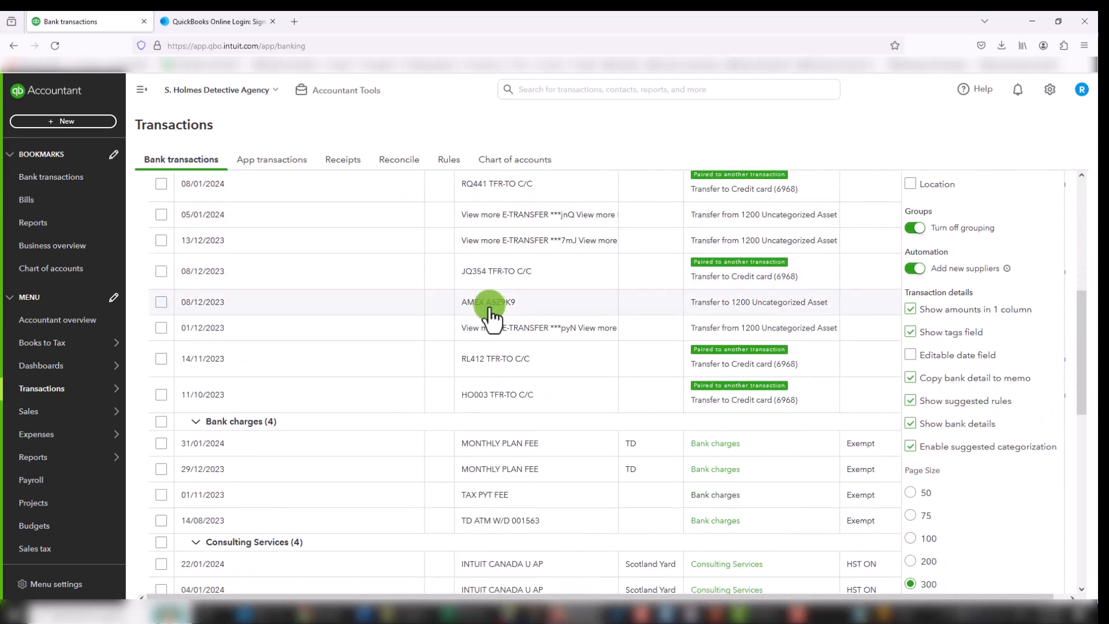
pyautogui.scroll(2, 494, 294)
# Step: Expand the 29/01/2024 transfer and enable the editable date field for transaction details in the table settings
pyautogui.click(498, 283)
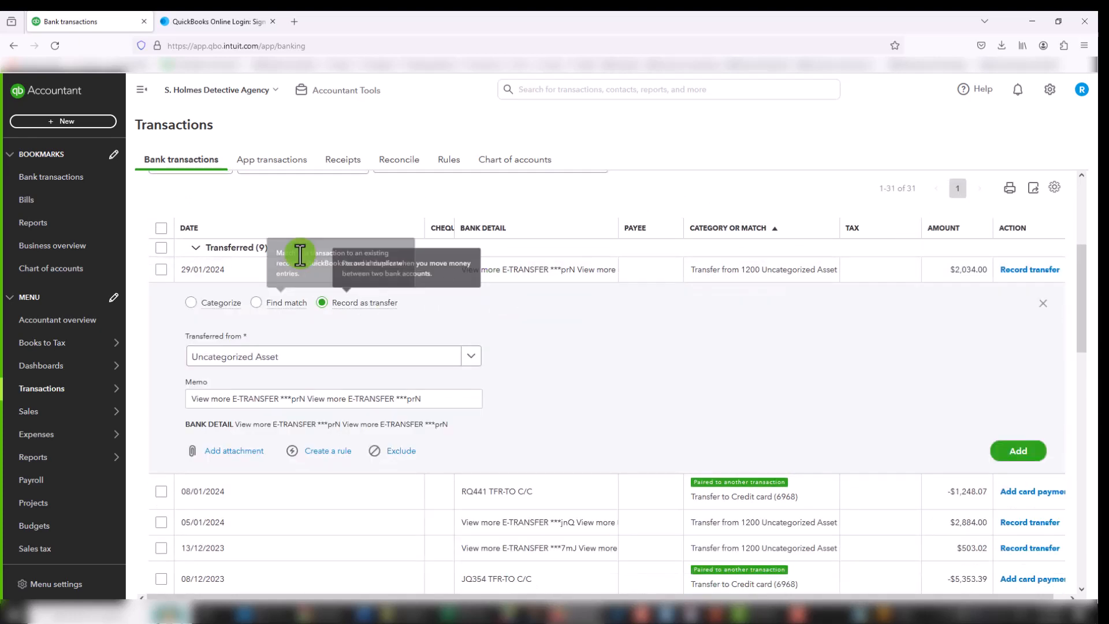
pyautogui.click(1061, 195)
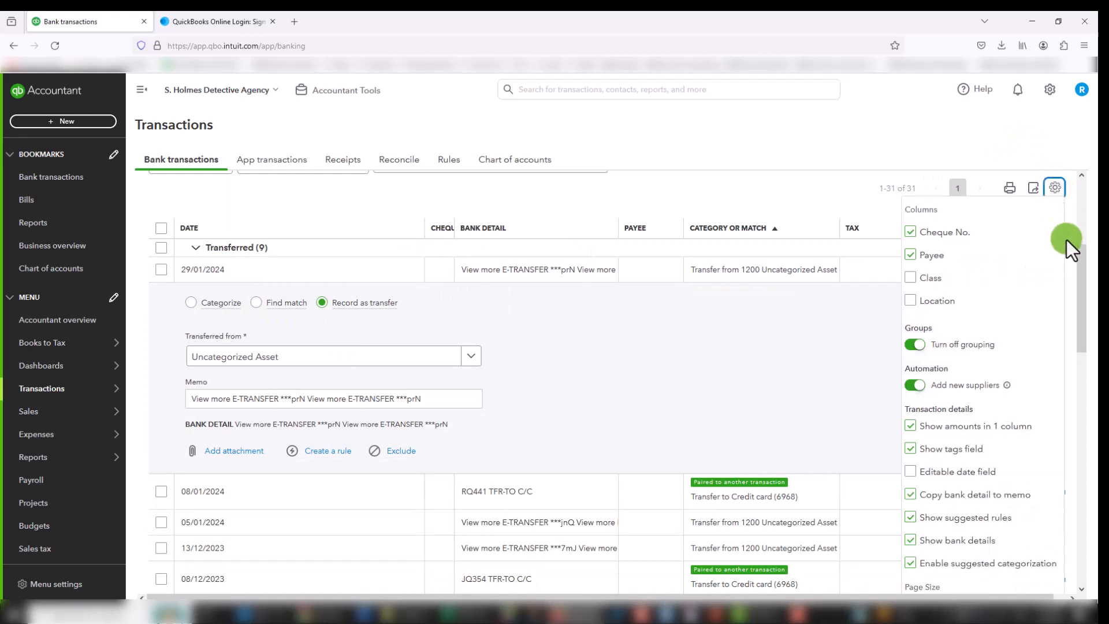
pyautogui.scroll(-2, 1019, 507)
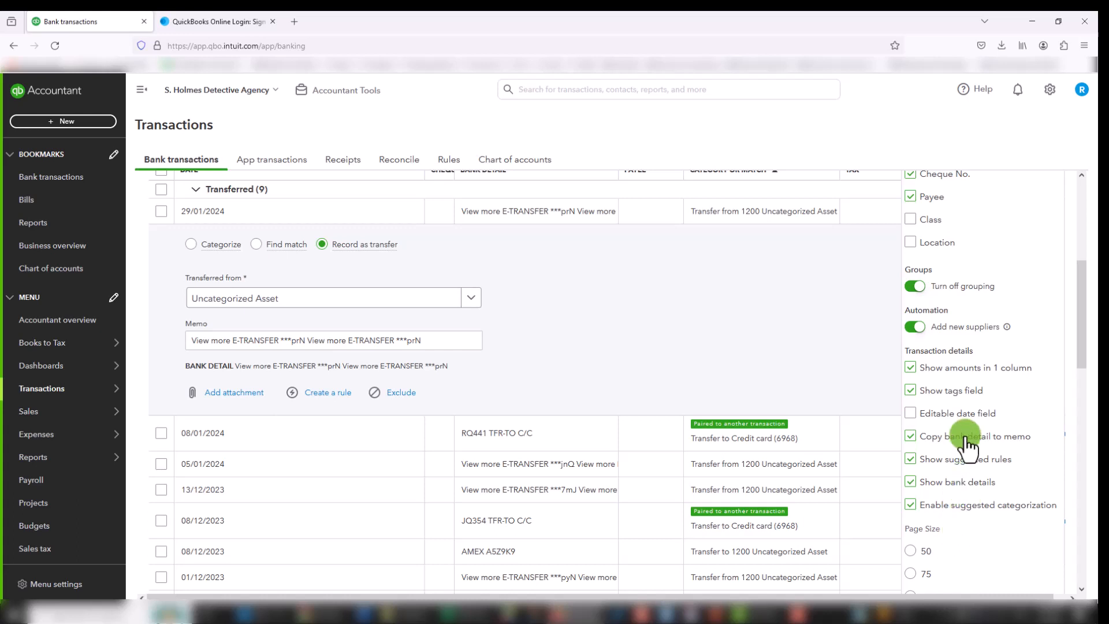
pyautogui.click(911, 413)
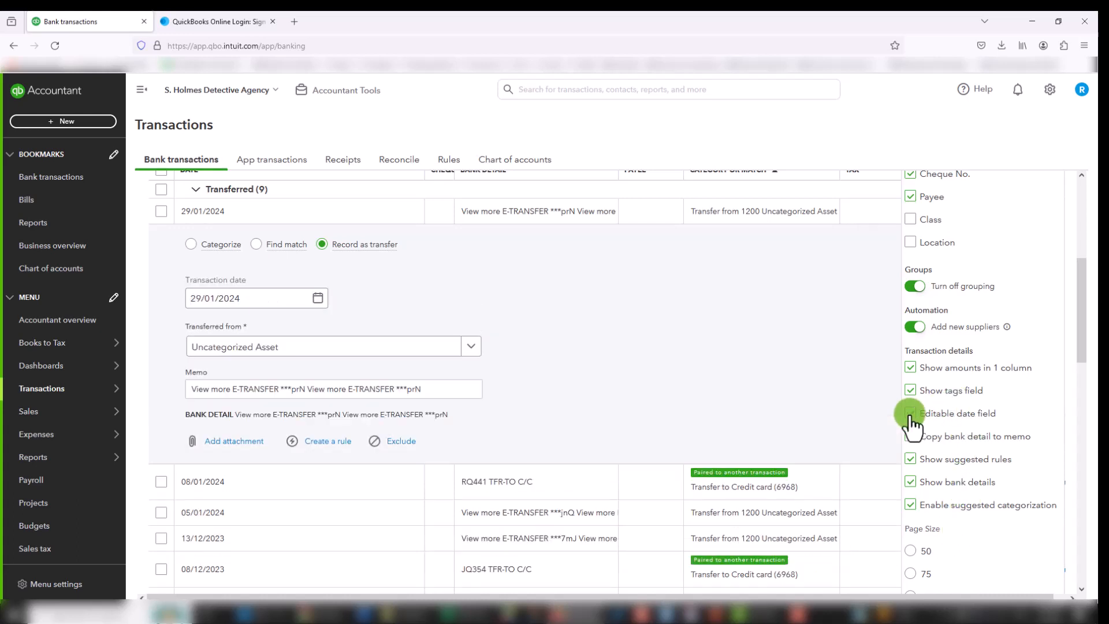
pyautogui.click(277, 298)
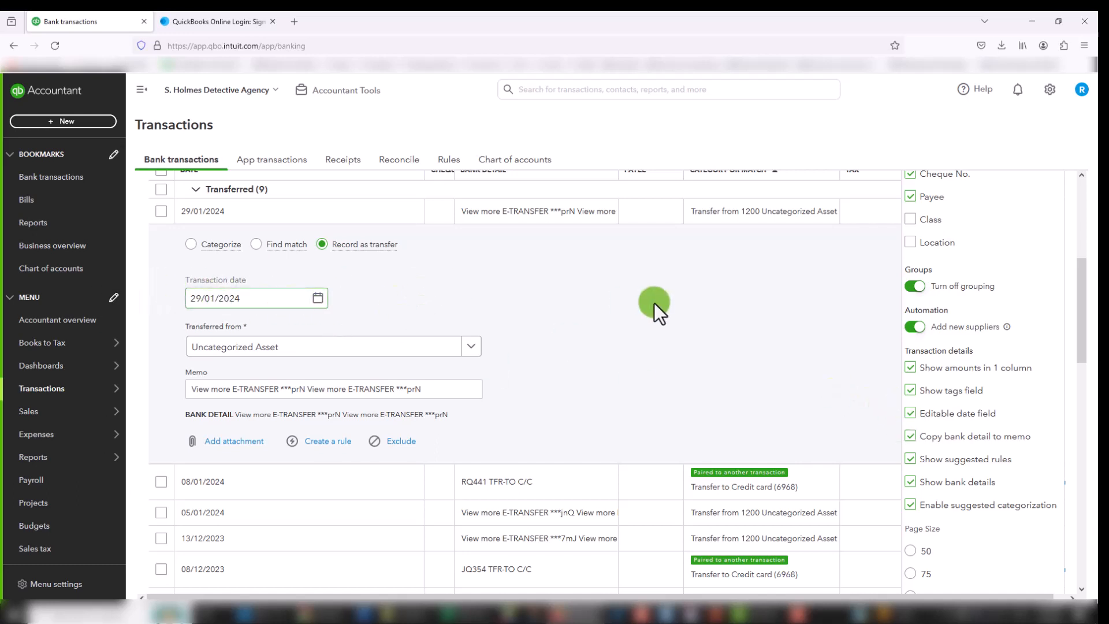
# Step: Examine the bank detail, suggestion and page size settings alongside the transaction list, down to the page navigation at its end
pyautogui.scroll(-5, 699, 344)
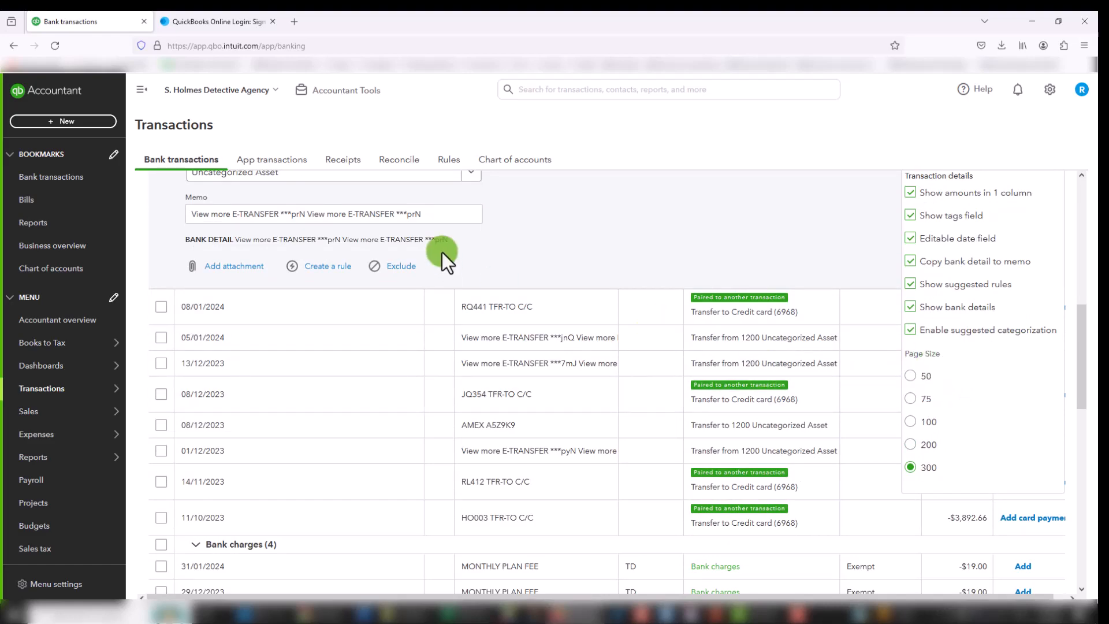
pyautogui.scroll(10, 453, 220)
pyautogui.scroll(-11, 537, 310)
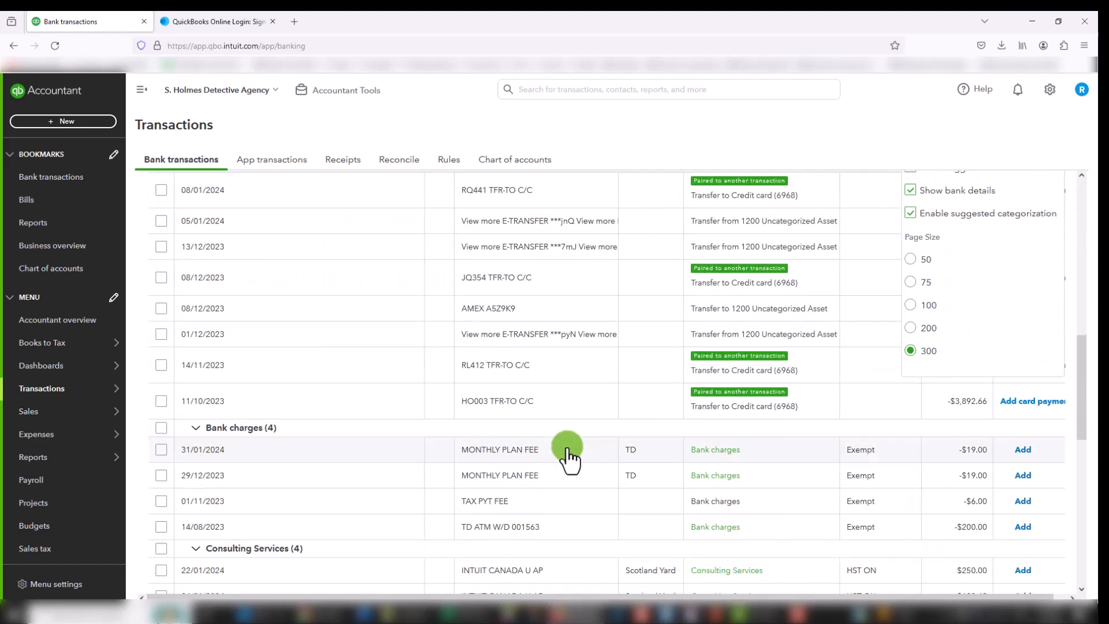
pyautogui.scroll(-11, 566, 456)
pyautogui.scroll(14, 563, 452)
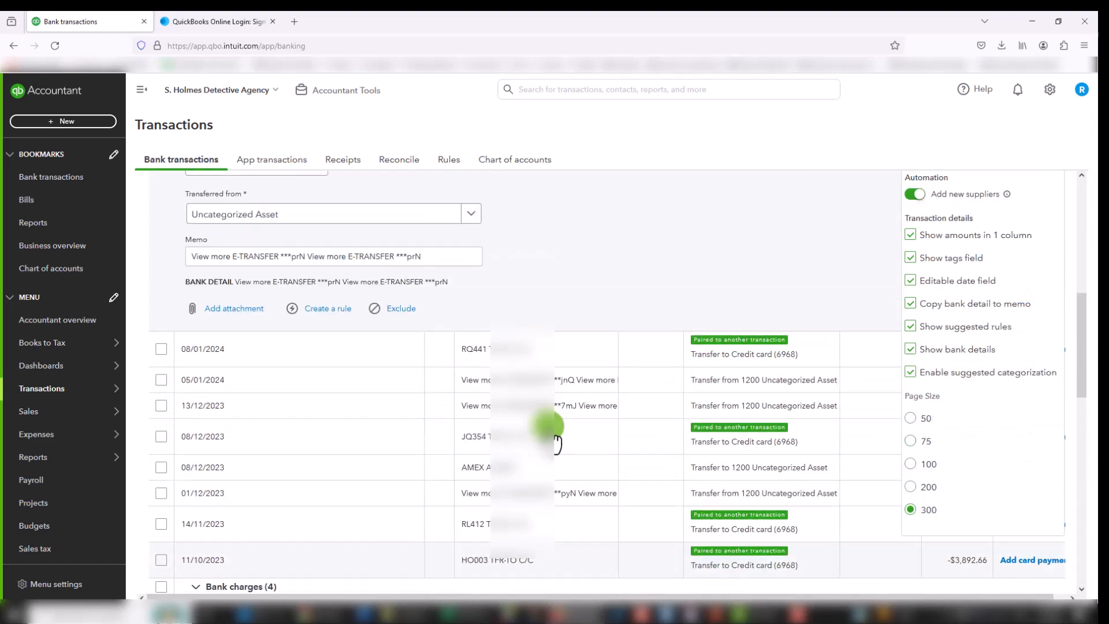
pyautogui.scroll(6, 554, 443)
pyautogui.moveTo(106, 373)
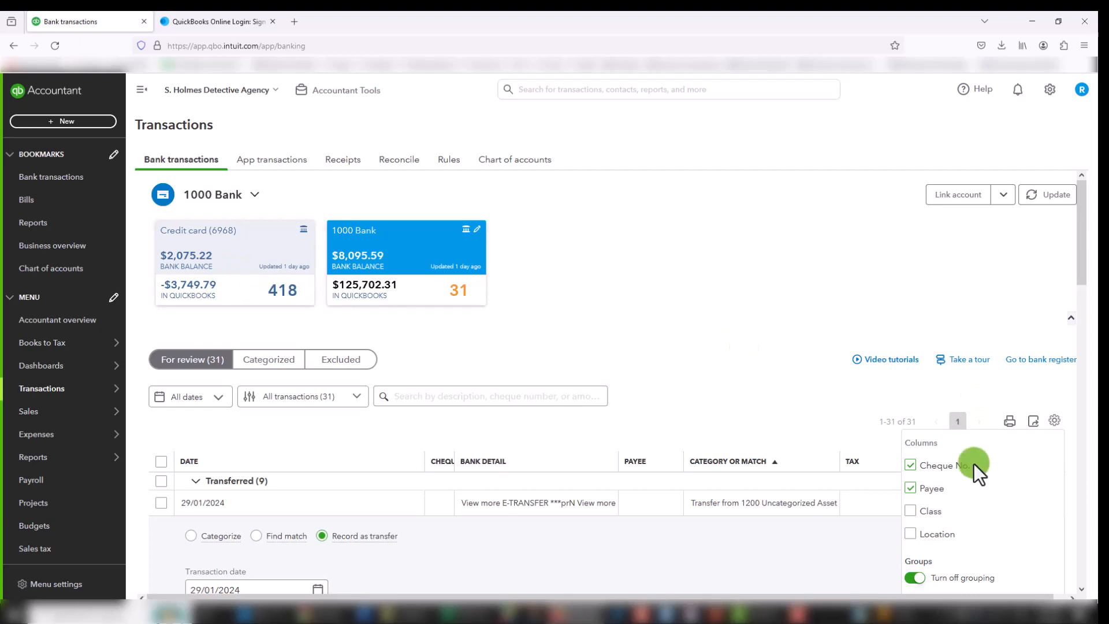
pyautogui.scroll(-8, 973, 463)
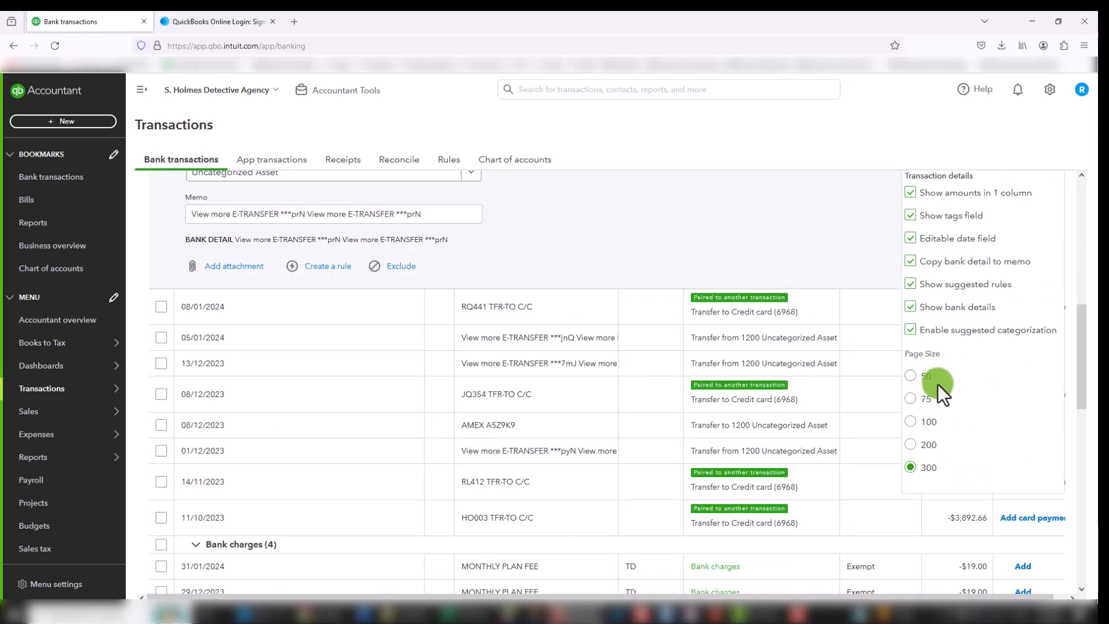
pyautogui.scroll(2, 479, 358)
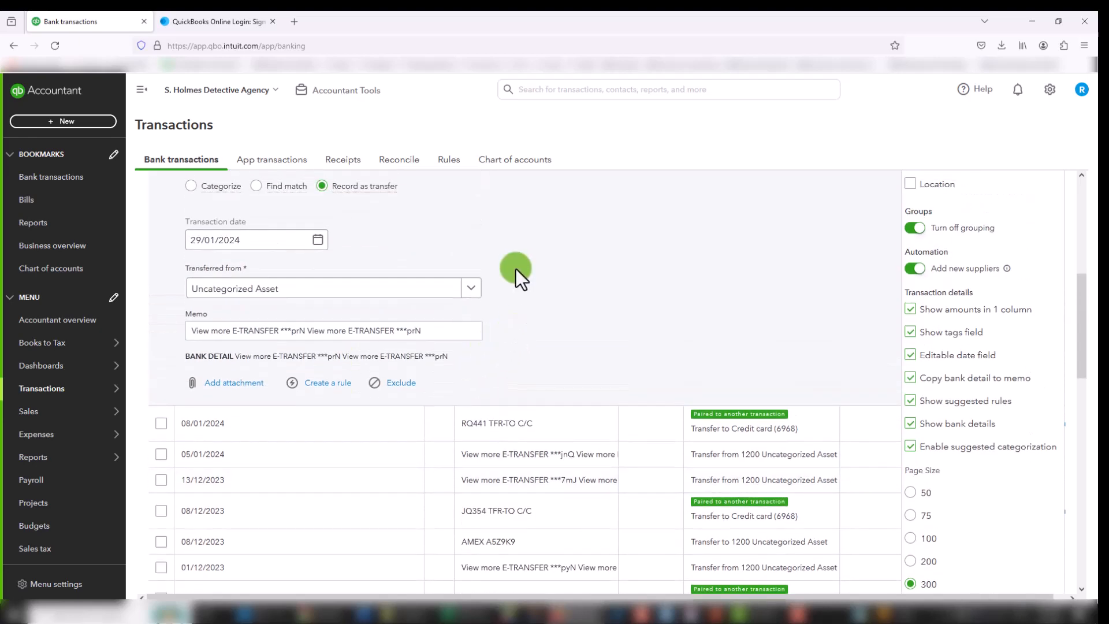
pyautogui.scroll(-3, 577, 479)
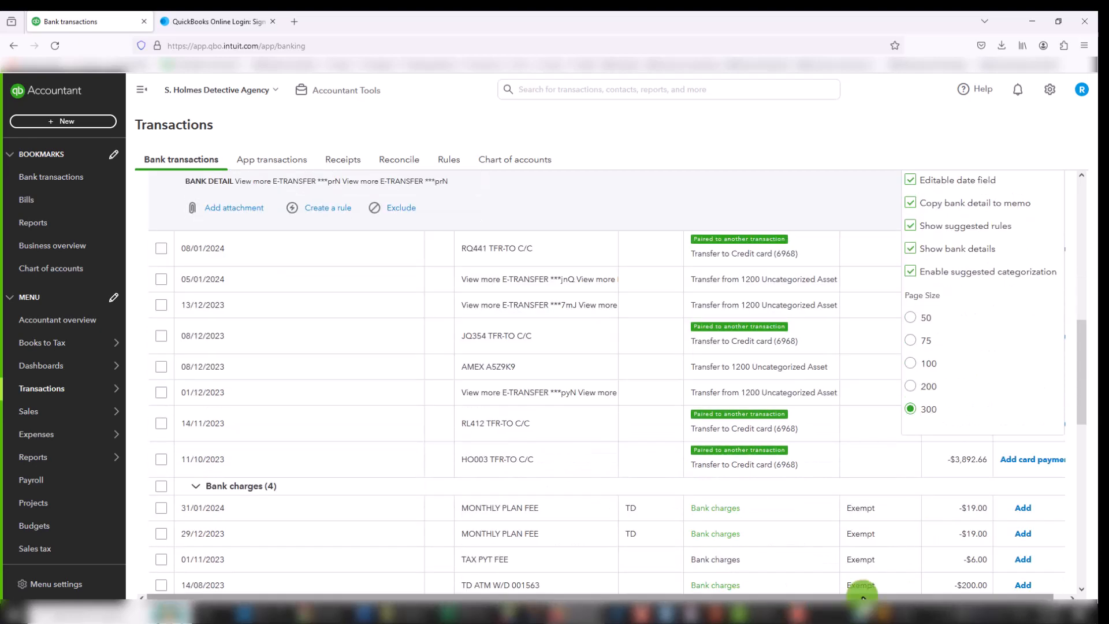
pyautogui.scroll(-11, 1039, 532)
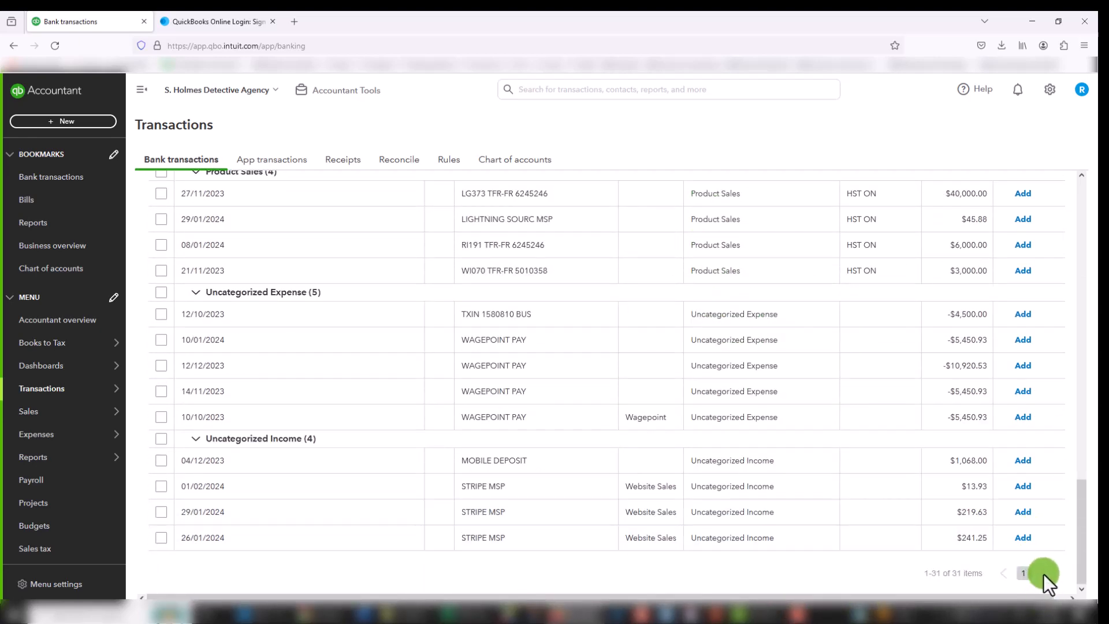
pyautogui.moveTo(1081, 558); pyautogui.dragTo(1081, 328)
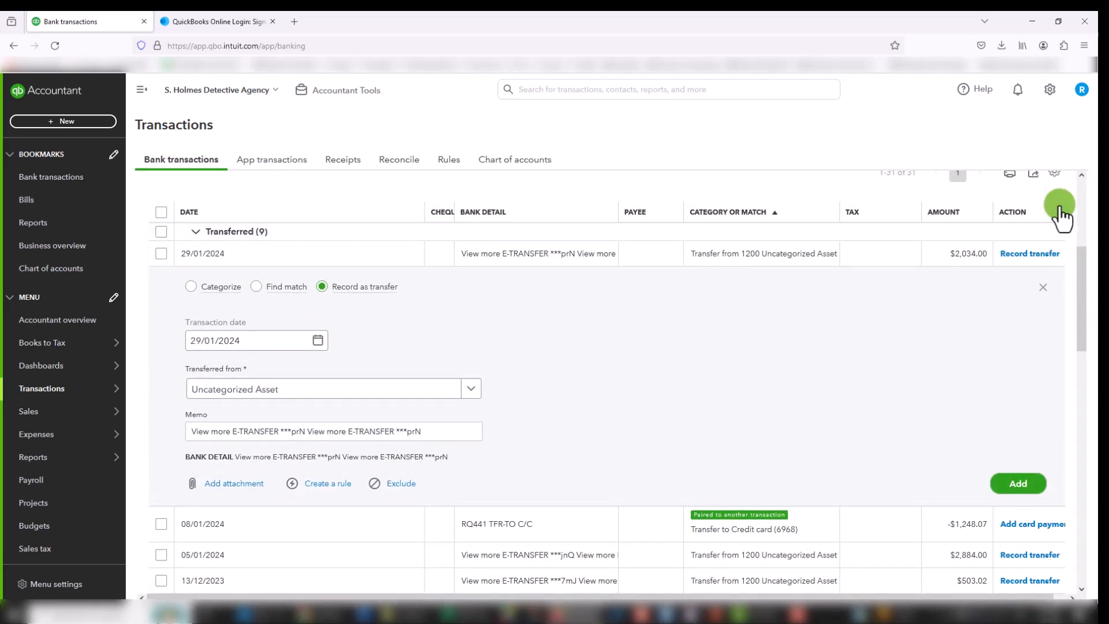
# Step: Reopen the table settings, review the page size choices from 50 to 300, and close the settings
pyautogui.click(1055, 173)
pyautogui.scroll(-8, 1025, 481)
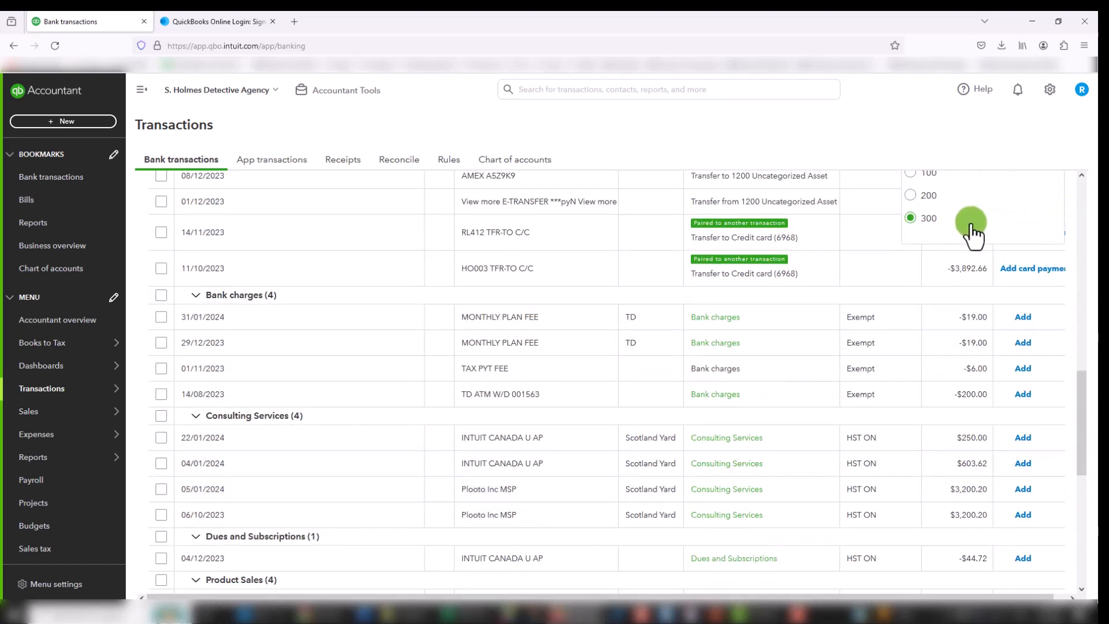
pyautogui.scroll(2, 972, 235)
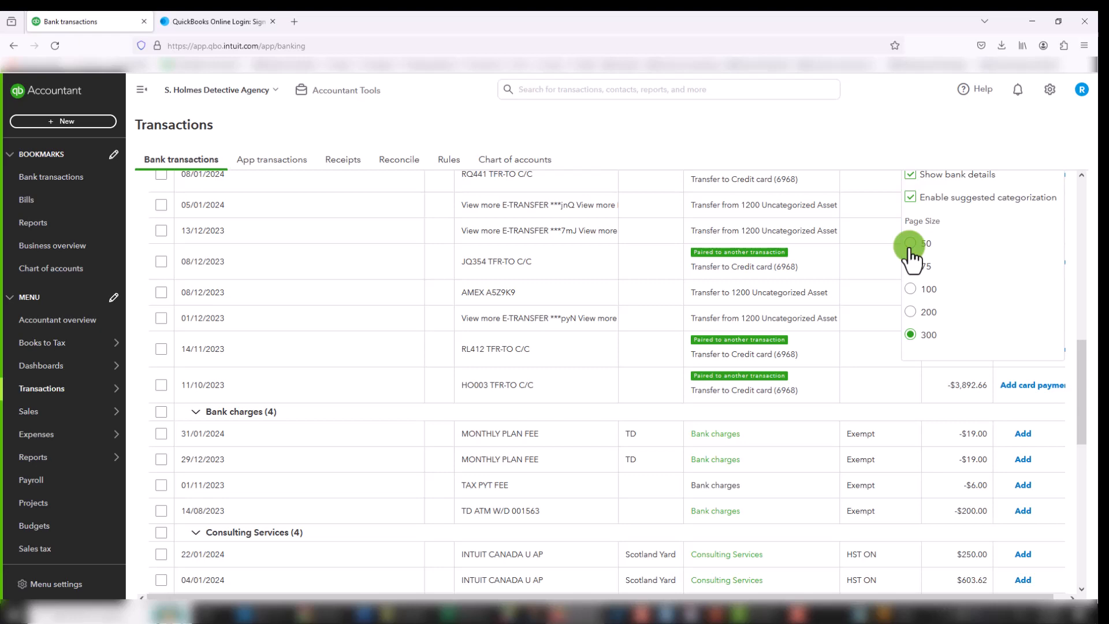
pyautogui.scroll(10, 700, 248)
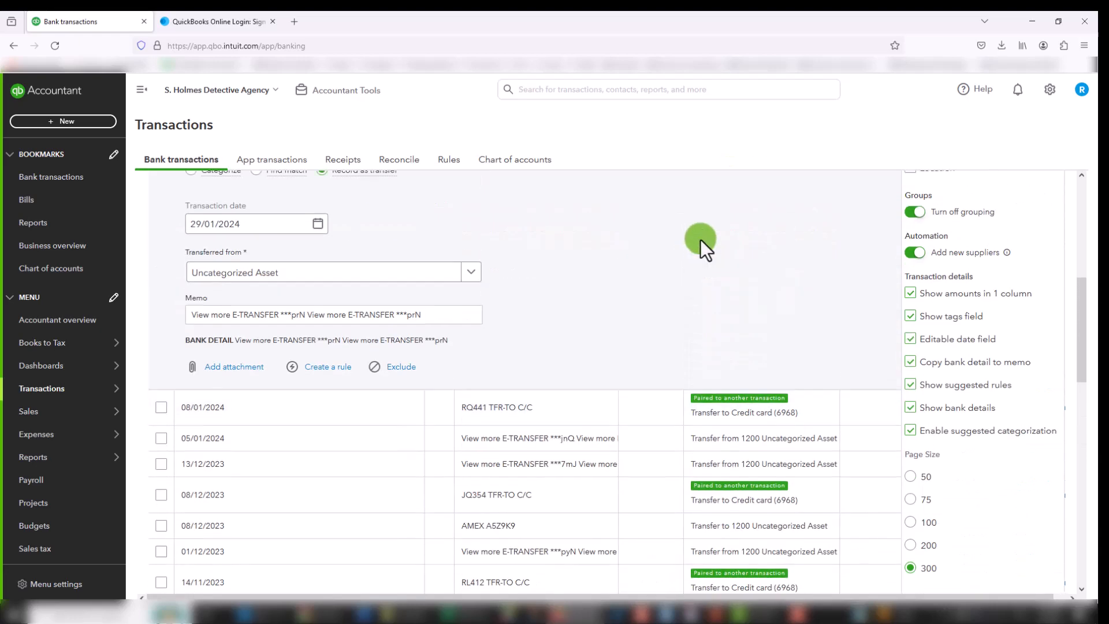
pyautogui.scroll(2, 612, 297)
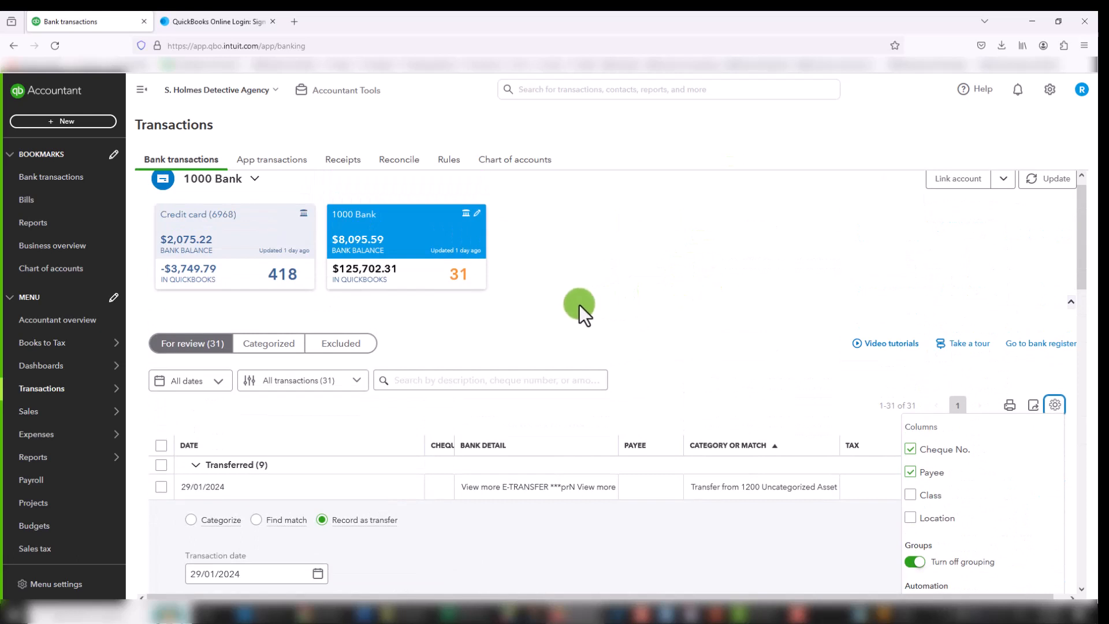
pyautogui.click(753, 279)
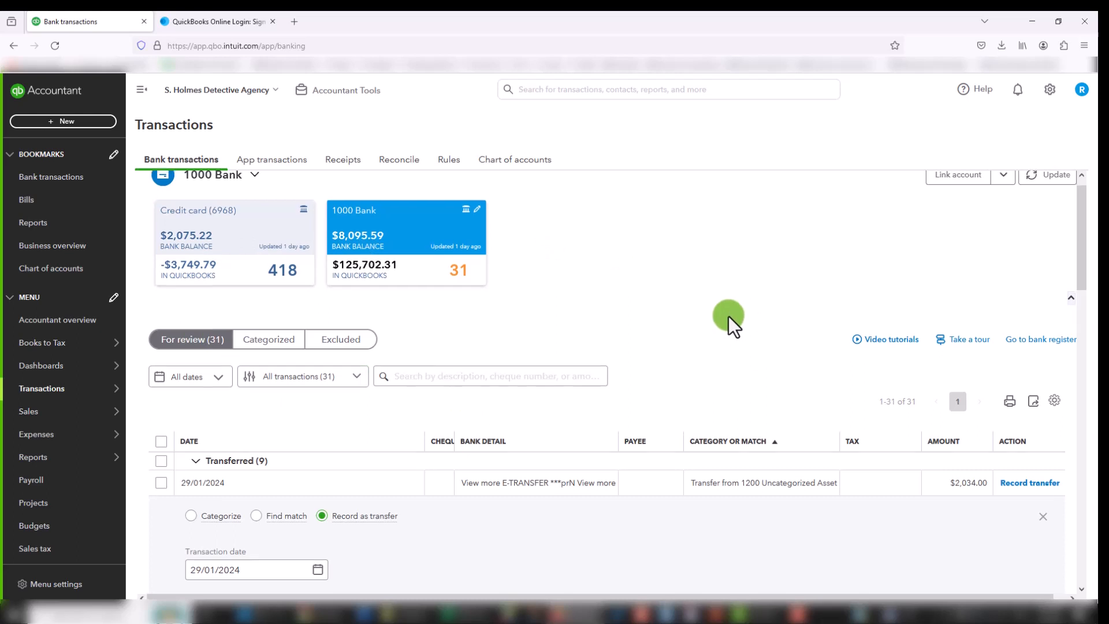
# Step: Collapse the 29/01/2024 transfer details and group the transactions by bank detail
pyautogui.scroll(-2, 729, 316)
pyautogui.scroll(2, 729, 314)
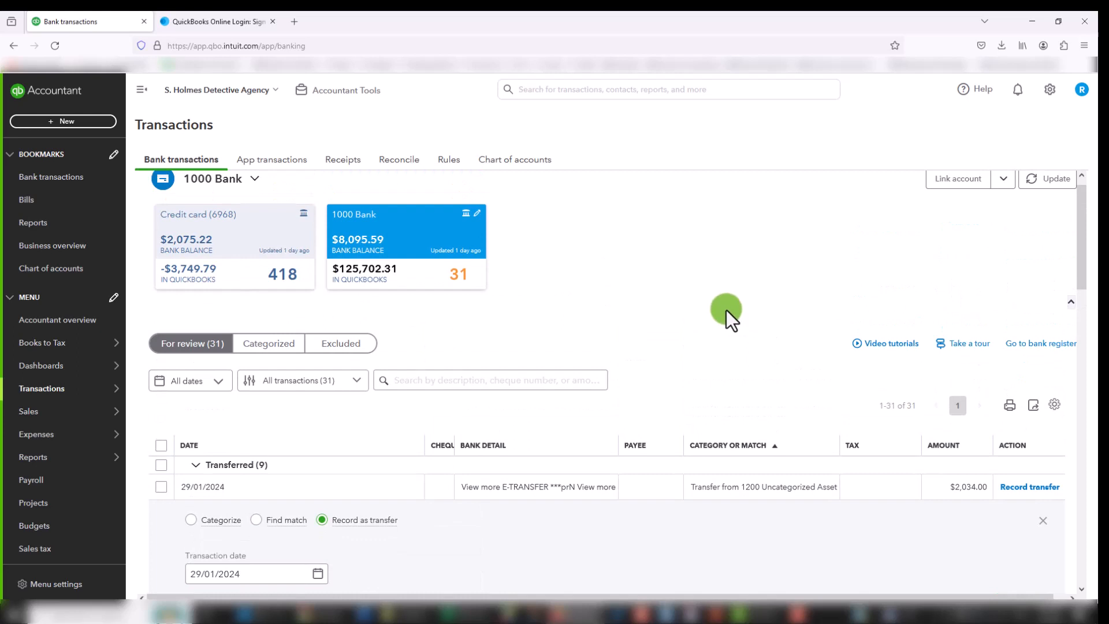
pyautogui.scroll(-2, 726, 310)
pyautogui.scroll(2, 725, 309)
pyautogui.scroll(-2, 726, 309)
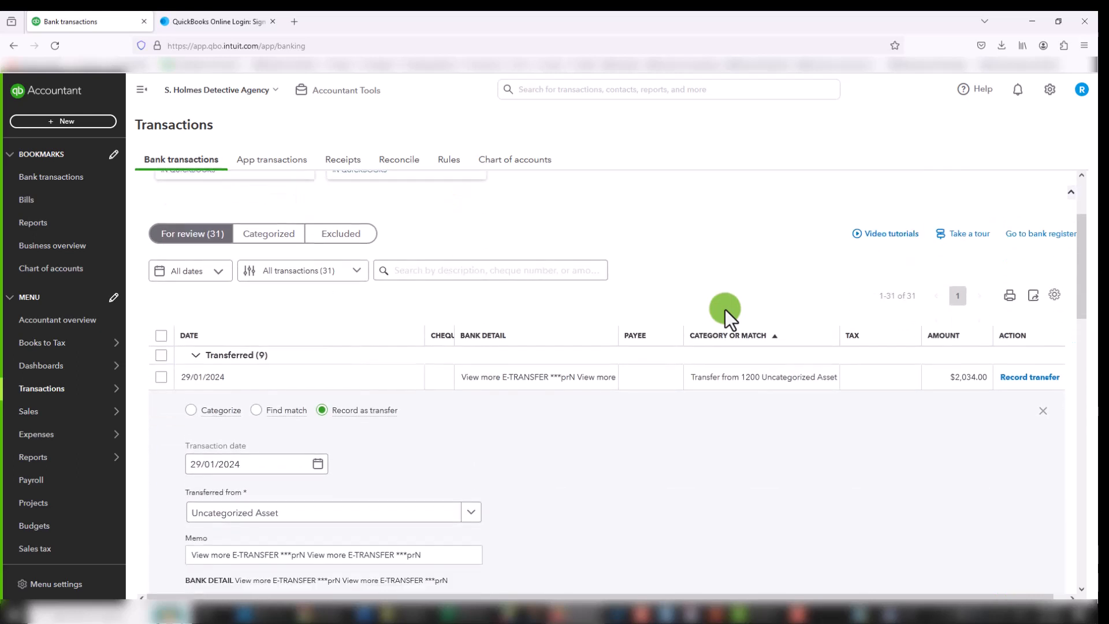
pyautogui.click(1042, 403)
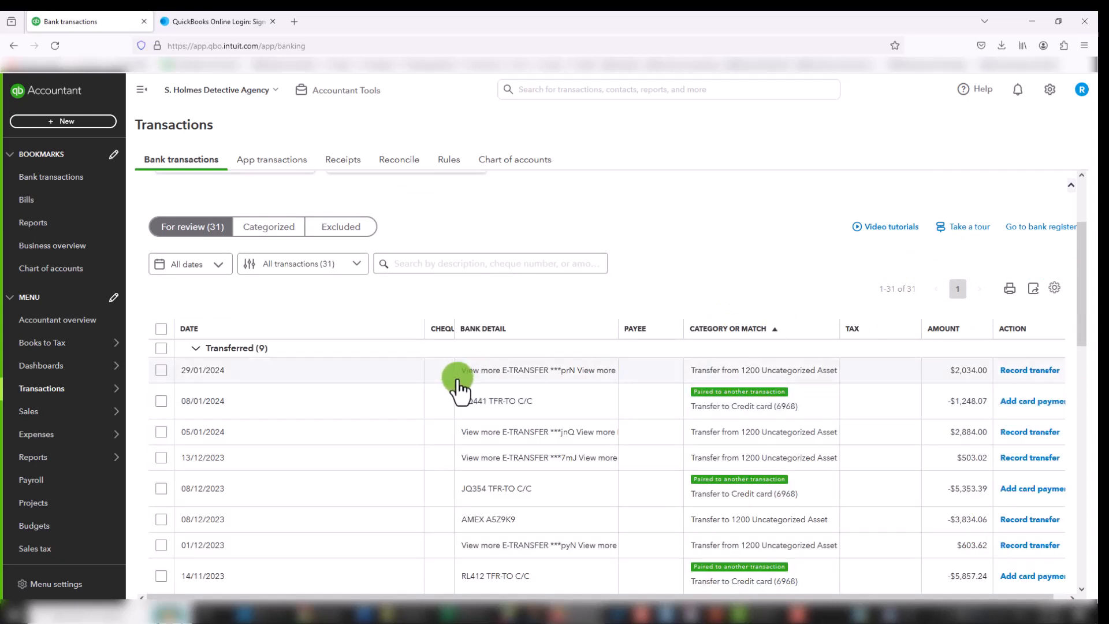
pyautogui.click(484, 330)
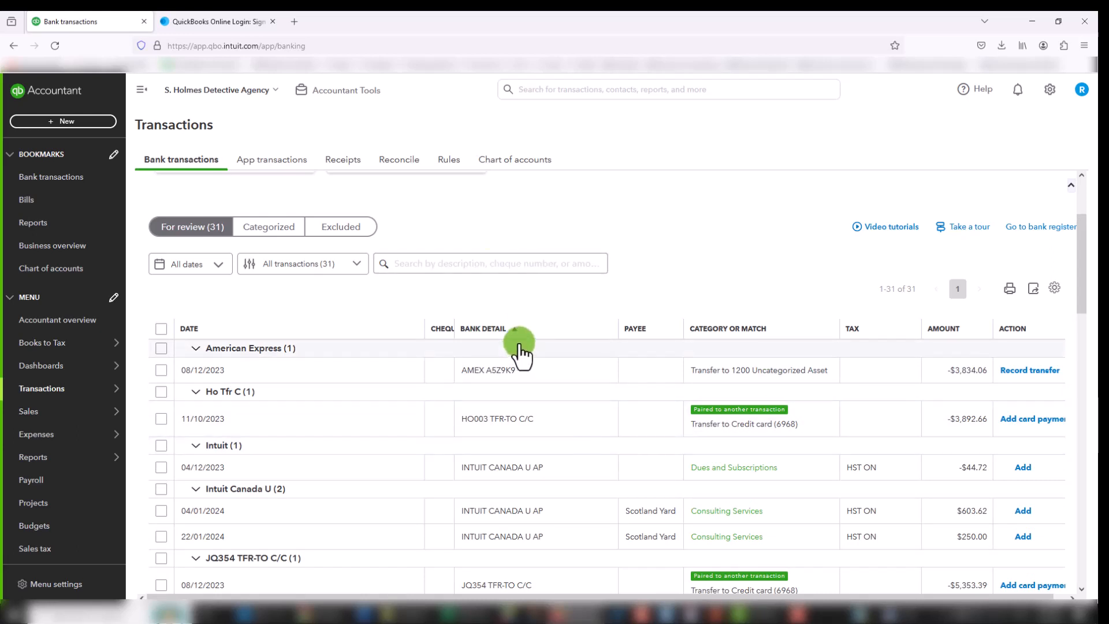
# Step: Turn off grouping in the table settings and look through the transactions sorted by bank detail
pyautogui.click(1054, 288)
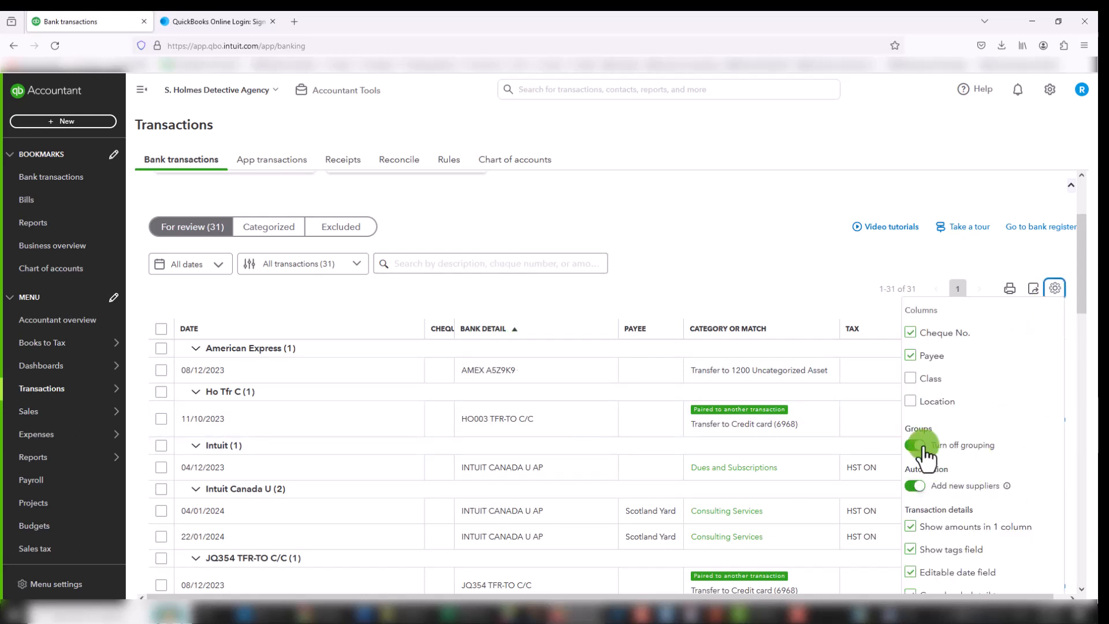
pyautogui.click(921, 448)
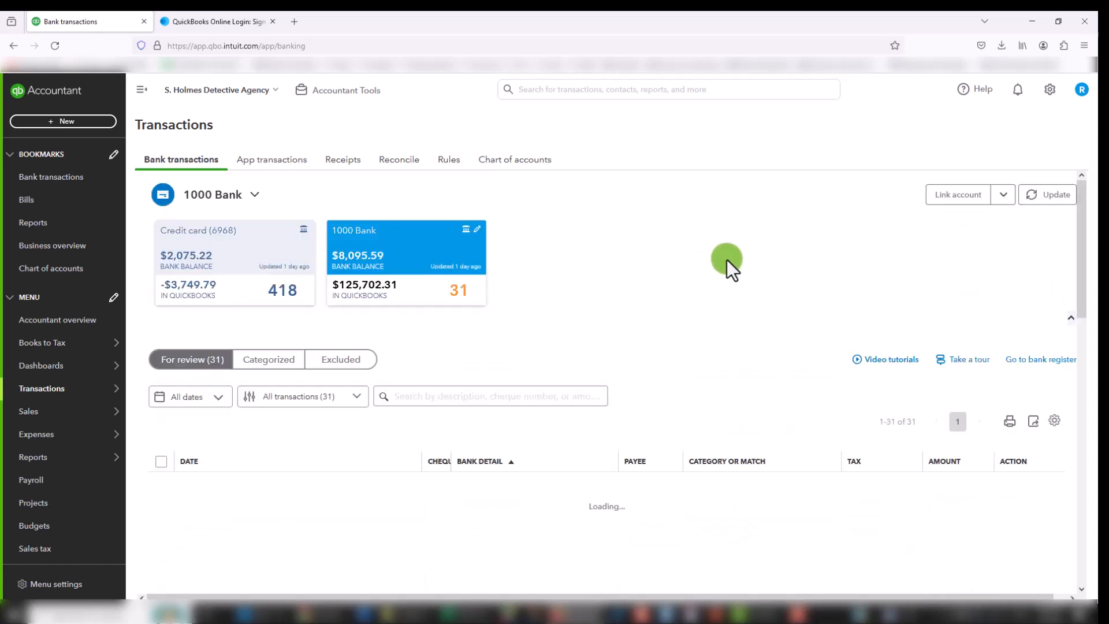
pyautogui.scroll(-2, 705, 271)
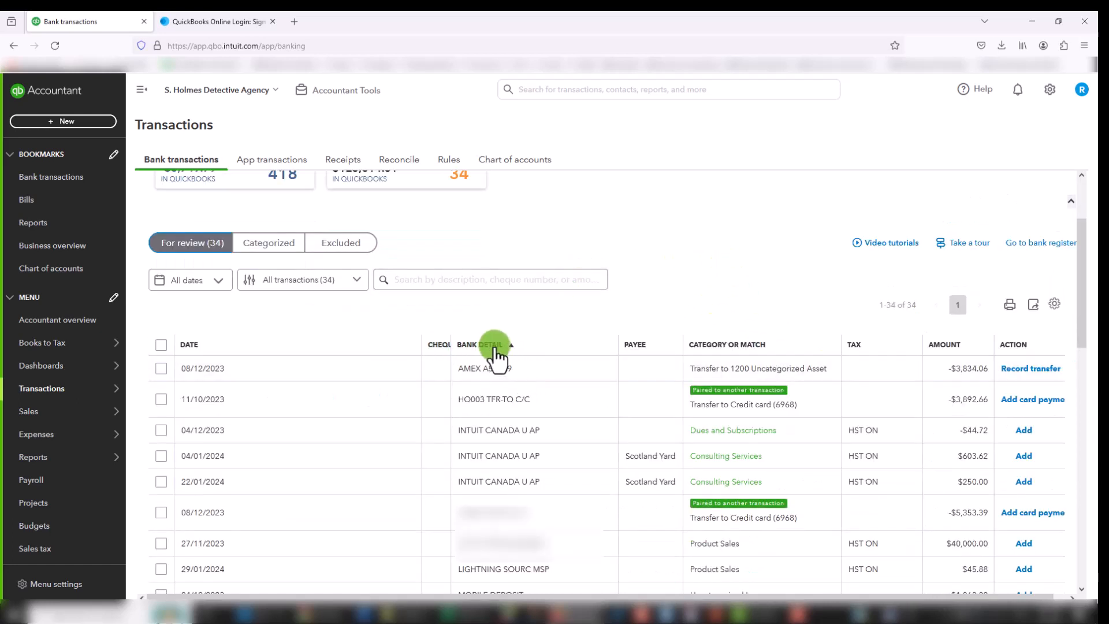
pyautogui.scroll(-5, 587, 416)
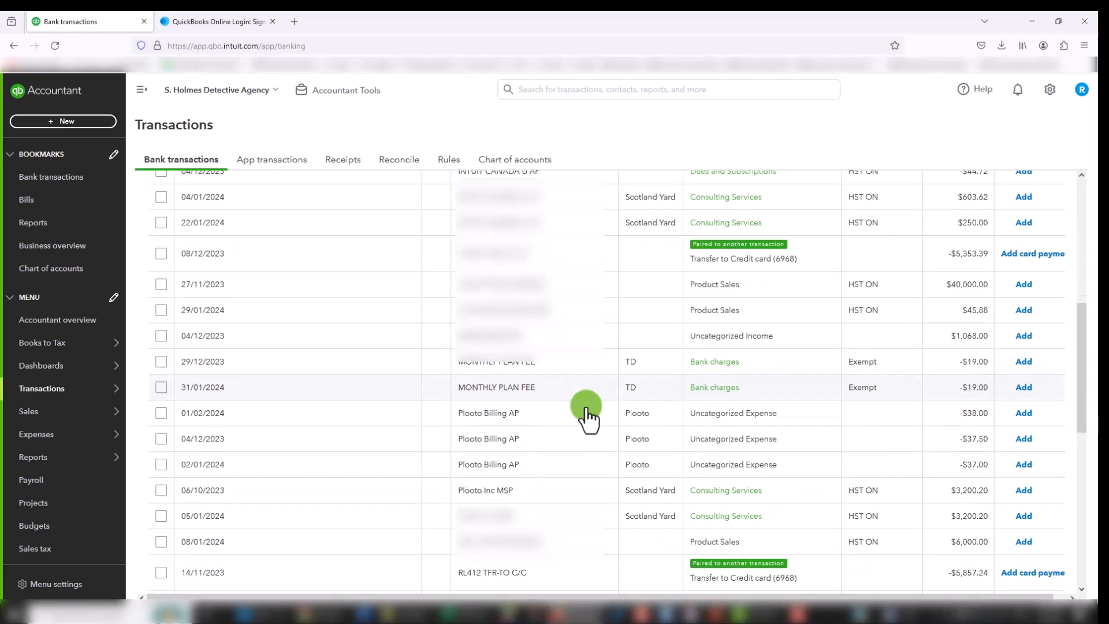
pyautogui.scroll(-1, 587, 416)
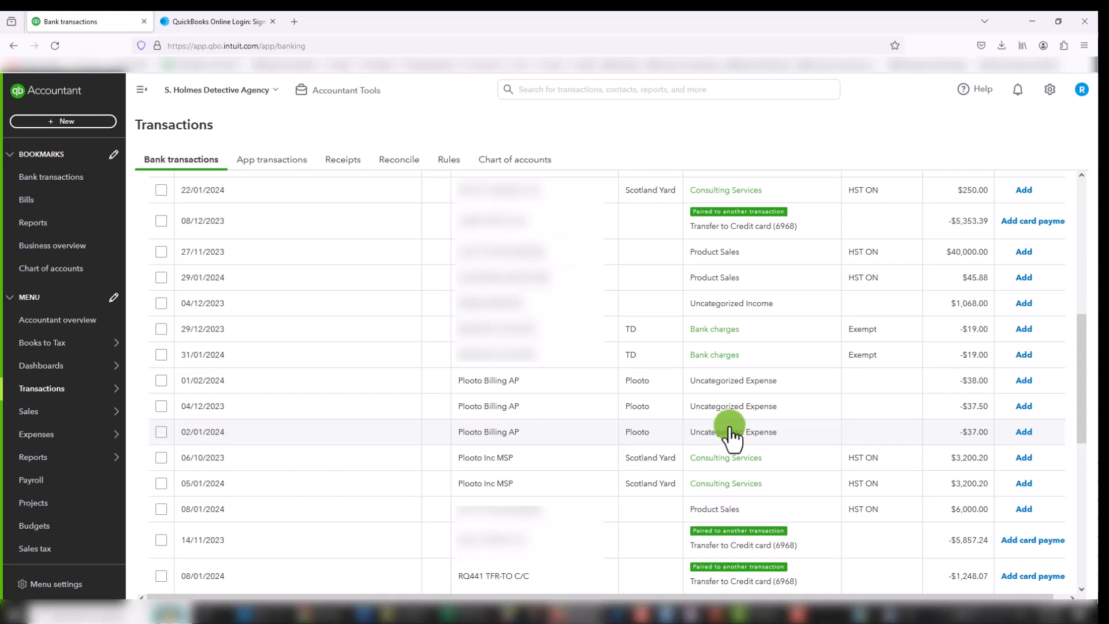
# Step: Select the 01/02/2024 and 04/12/2023 Plooto Billing AP transactions, and clear both selections
pyautogui.click(161, 381)
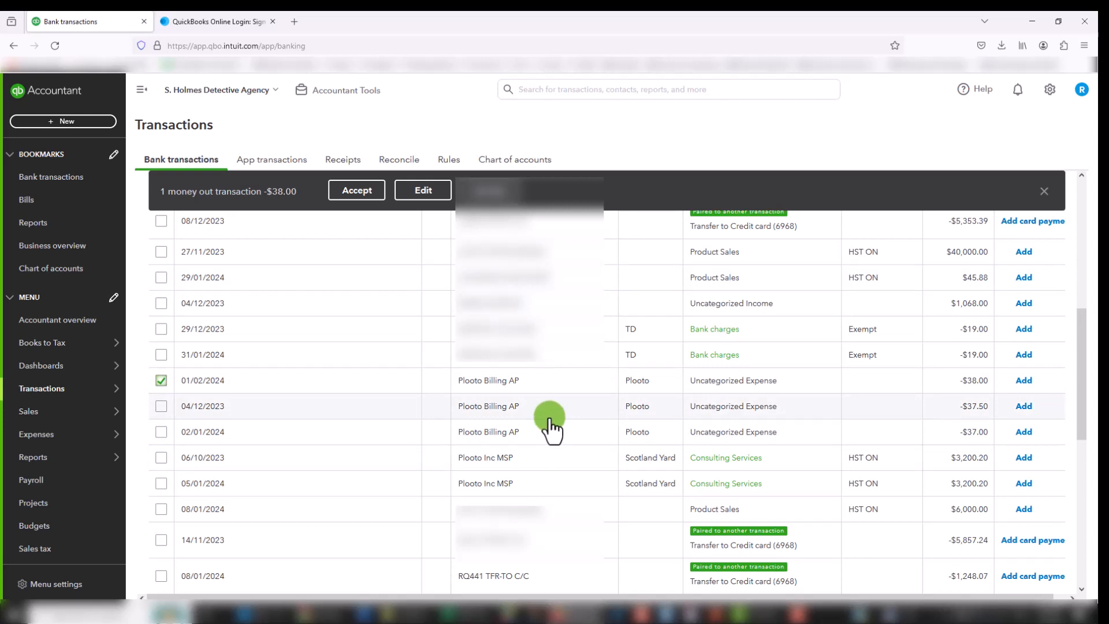
pyautogui.click(161, 406)
pyautogui.click(161, 380)
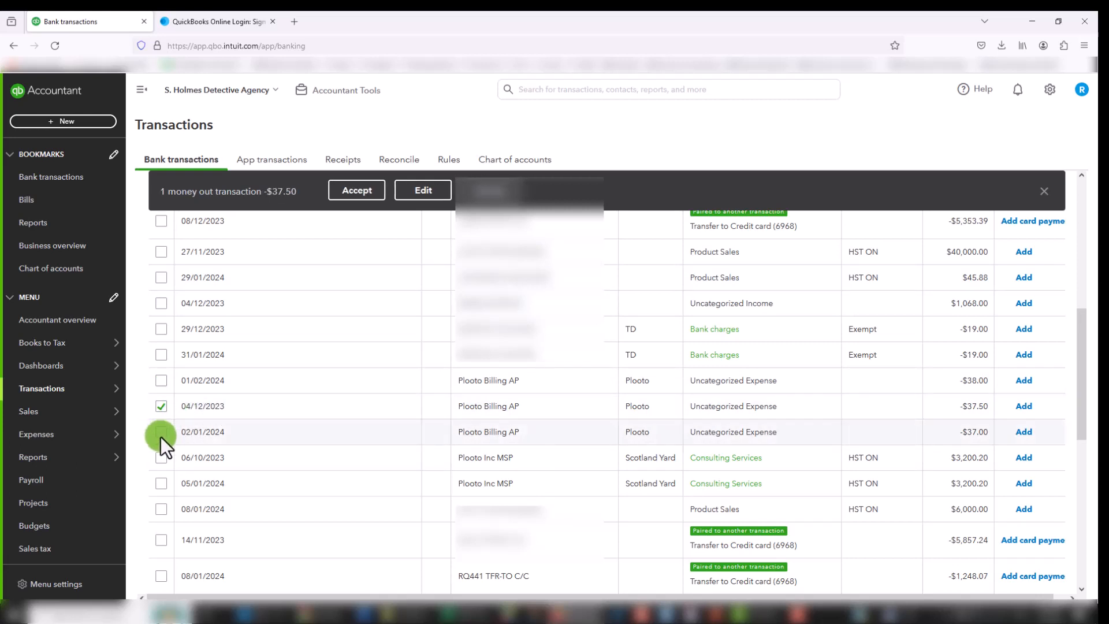
pyautogui.click(162, 406)
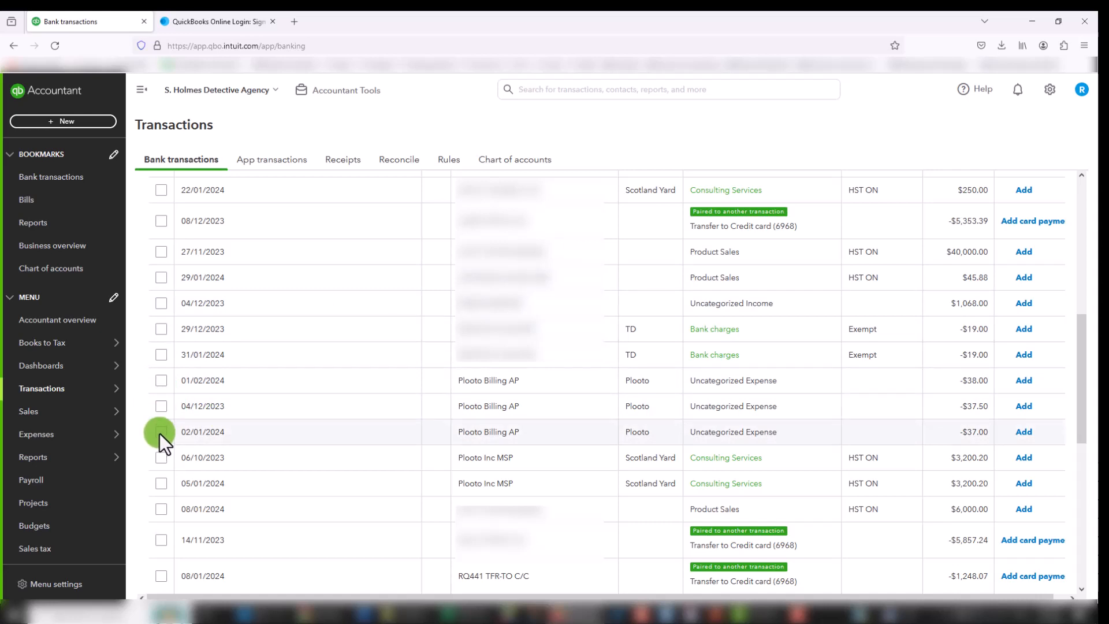
# Step: Select the three Plooto Billing AP transactions and bulk edit them with transaction type Expense and supplier Plooto
pyautogui.click(161, 382)
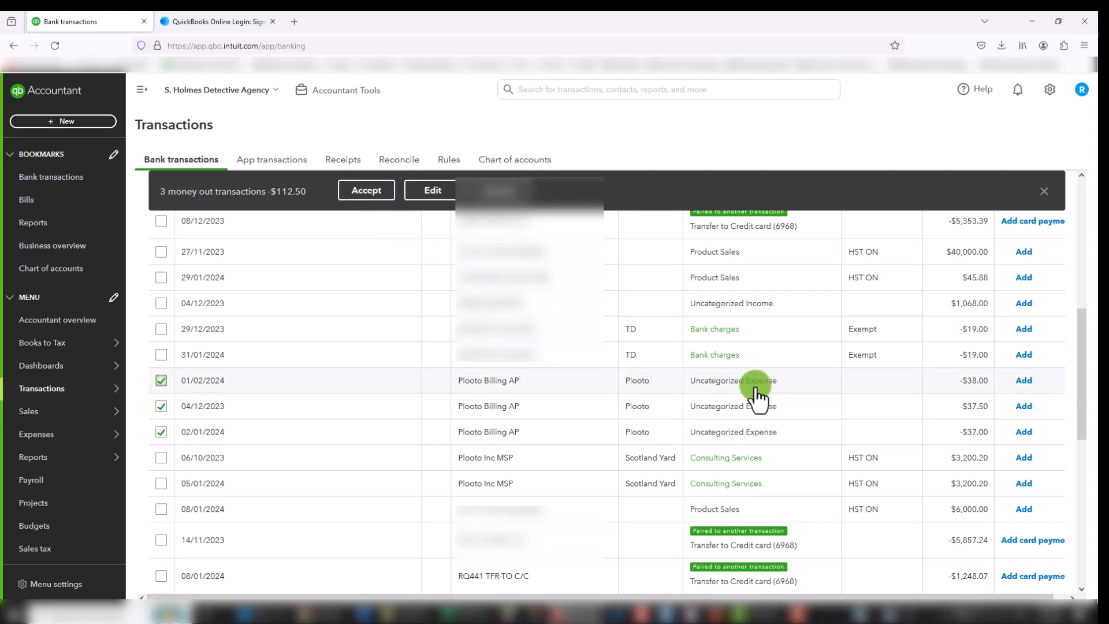
pyautogui.click(433, 192)
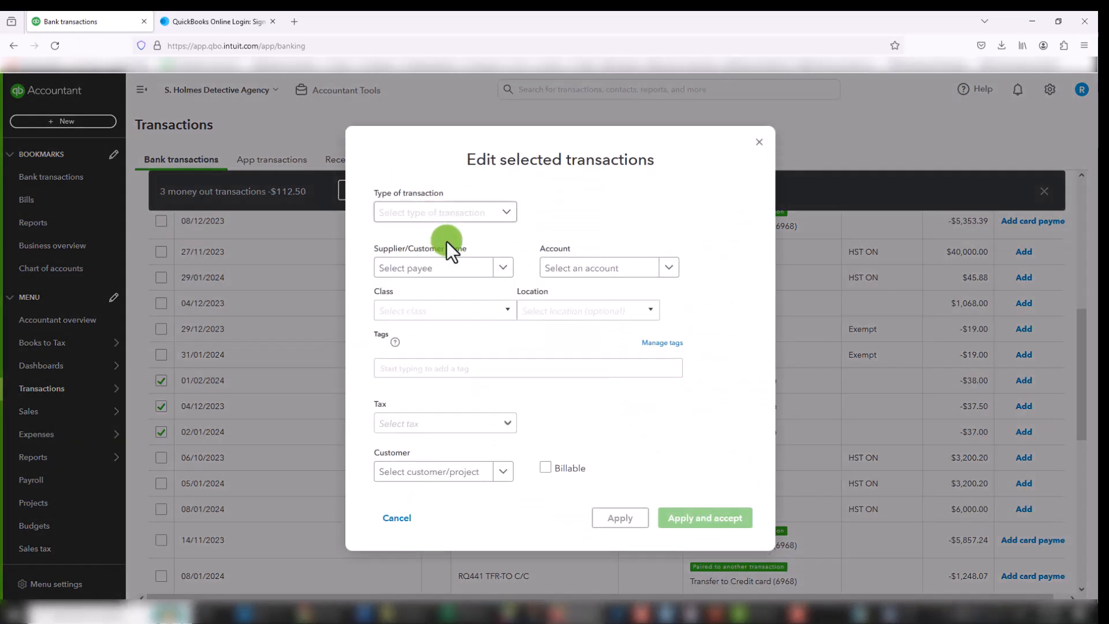
pyautogui.click(507, 222)
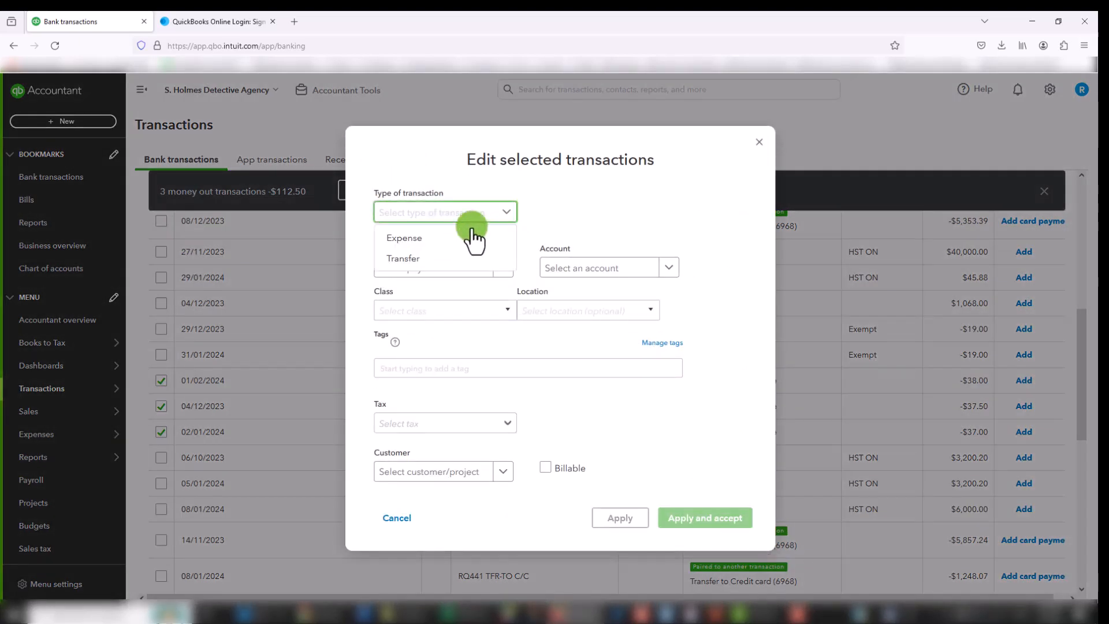
pyautogui.click(443, 245)
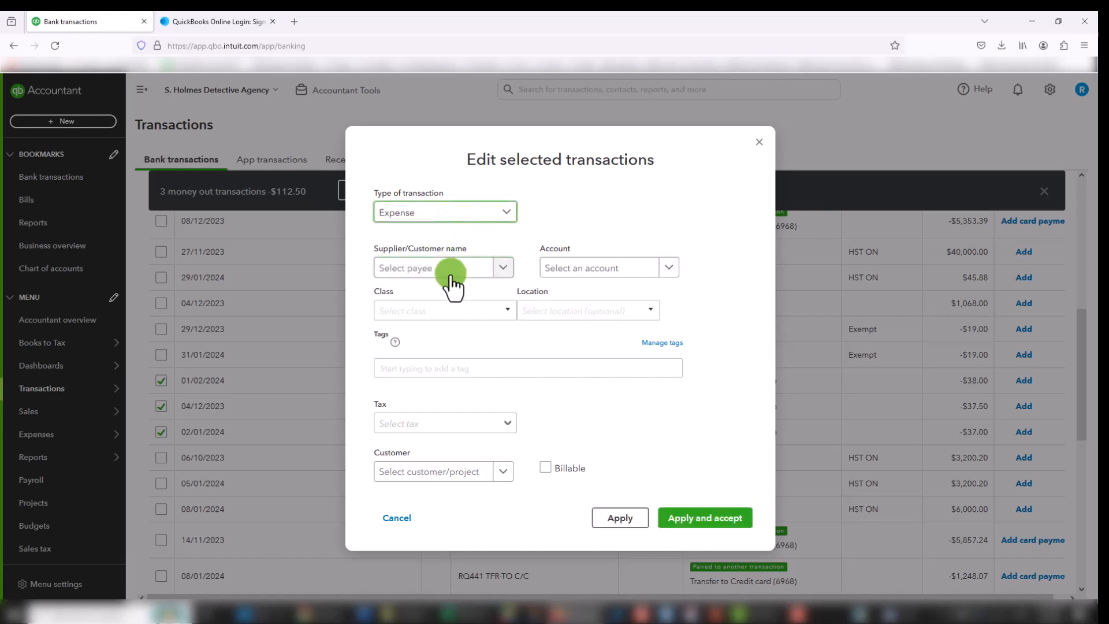
pyautogui.click(453, 269)
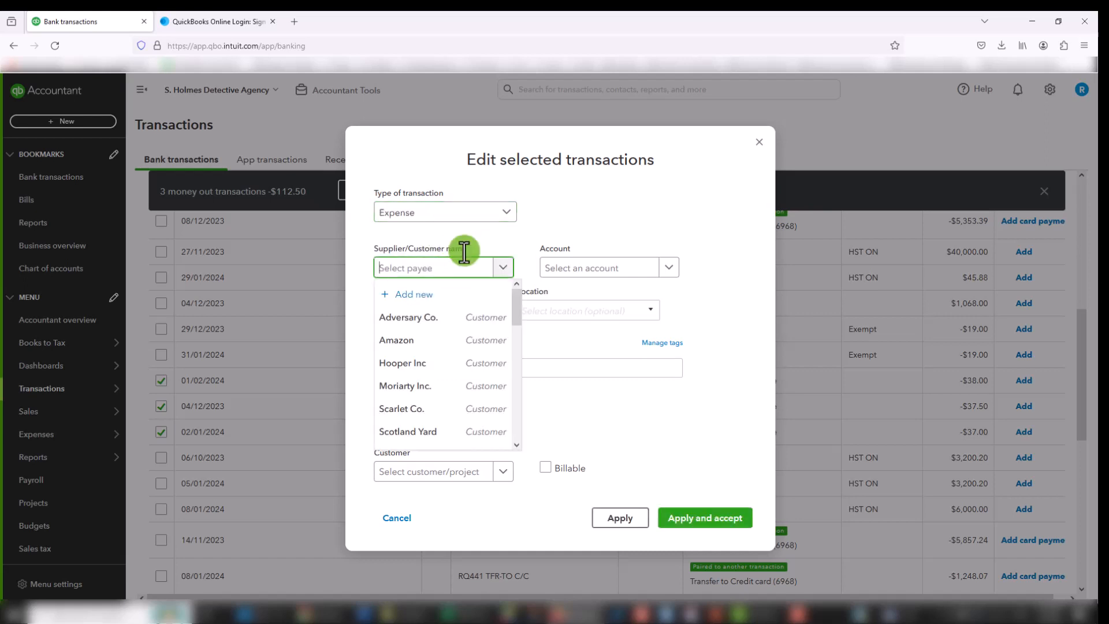
pyautogui.write('Ploot')
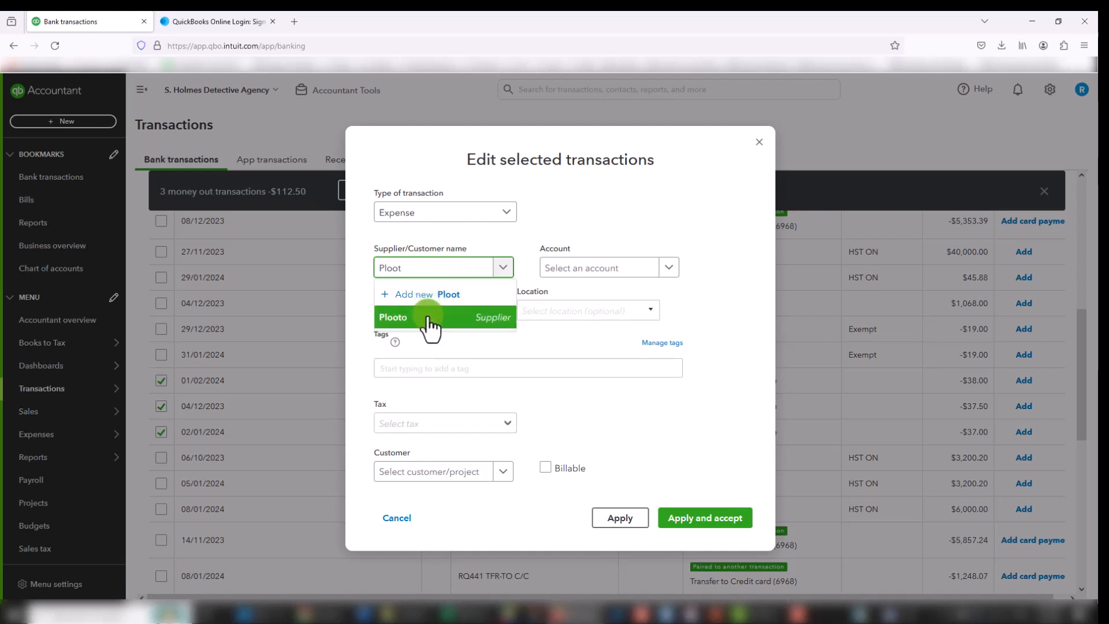
pyautogui.click(428, 319)
# Step: Set the selected transactions' account to Bank charges and their tax to Exempt (0%)
pyautogui.click(623, 272)
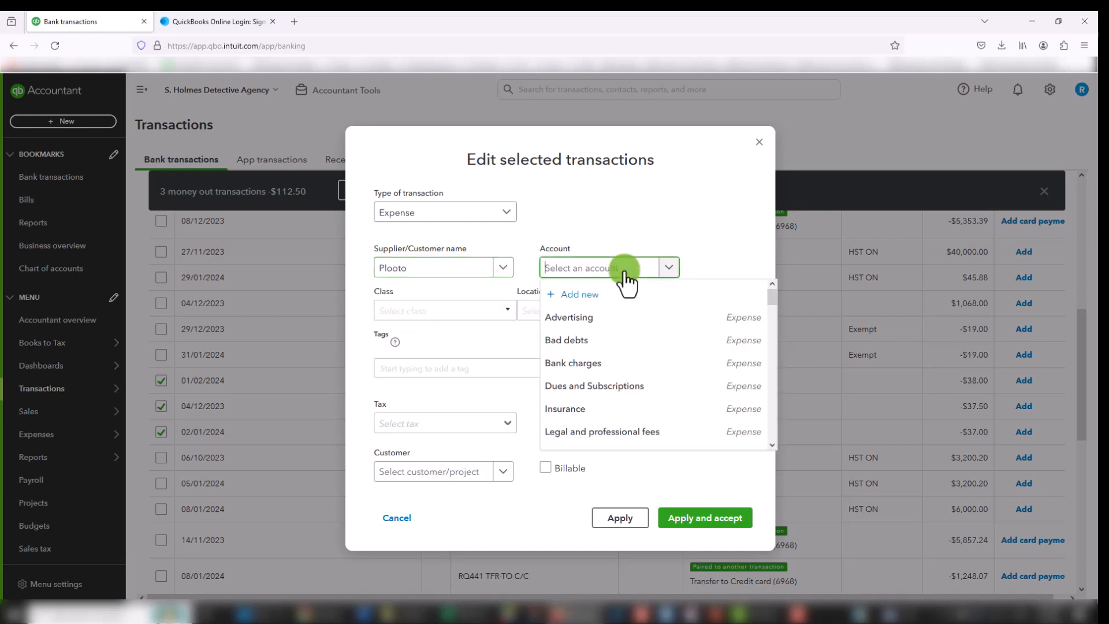
pyautogui.click(598, 363)
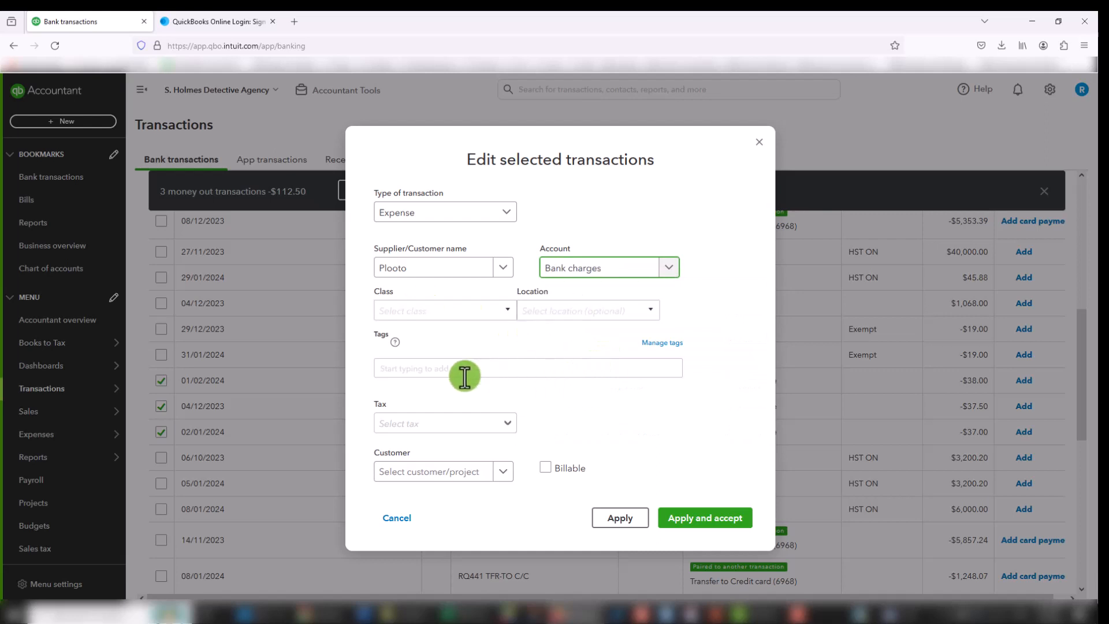
pyautogui.click(507, 430)
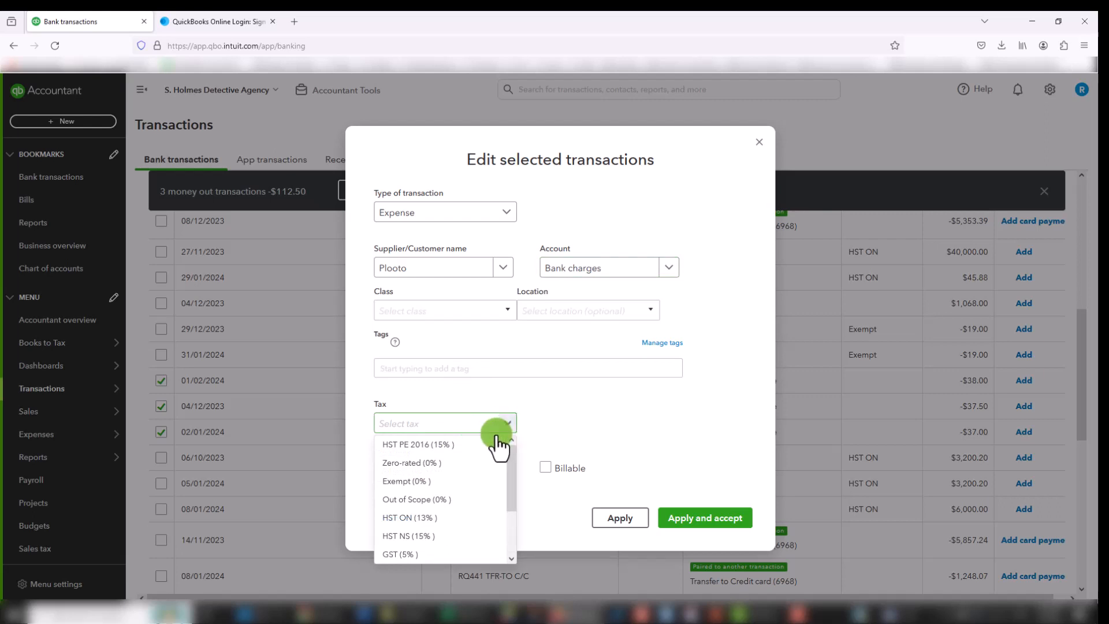
pyautogui.click(432, 488)
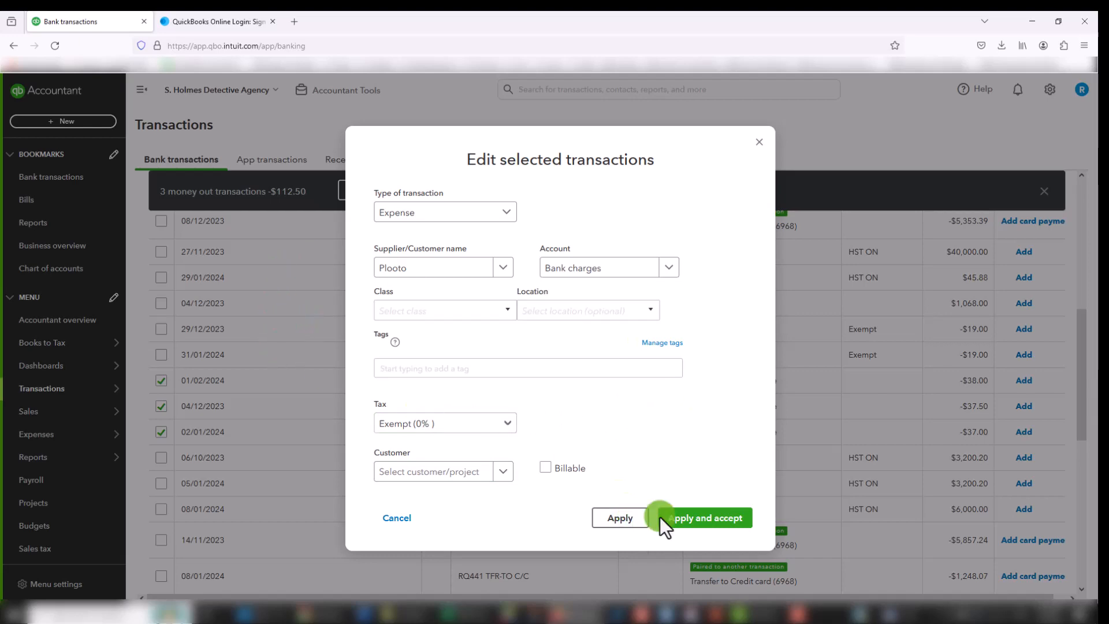
# Step: Apply and accept the bulk edits, and create a rule using the same category for all Plooto Billing AP expenses
pyautogui.click(705, 524)
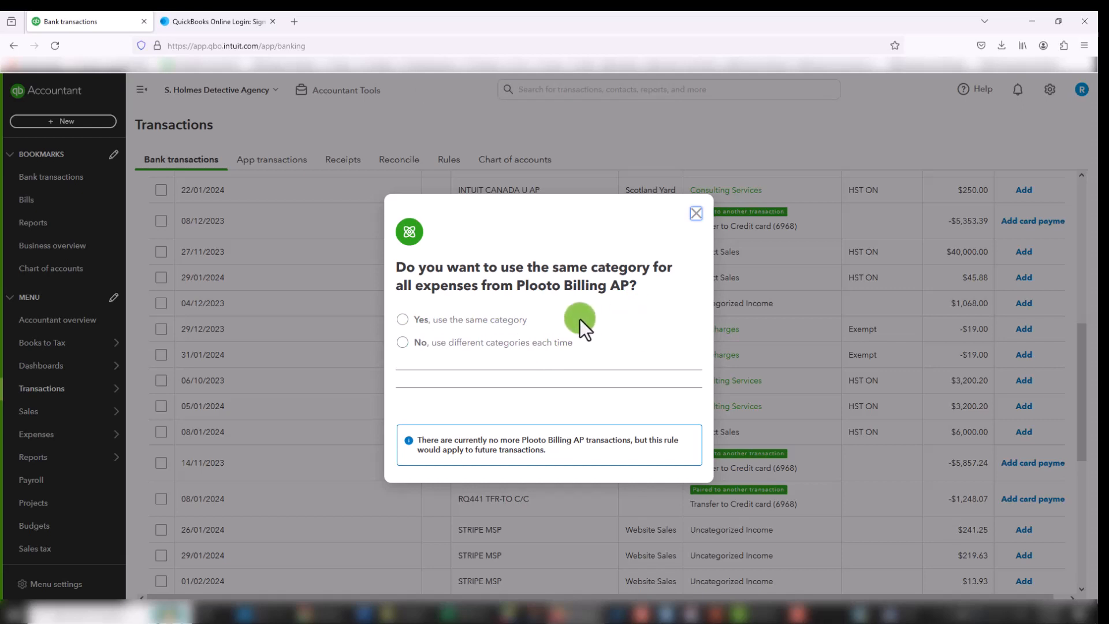
pyautogui.click(402, 322)
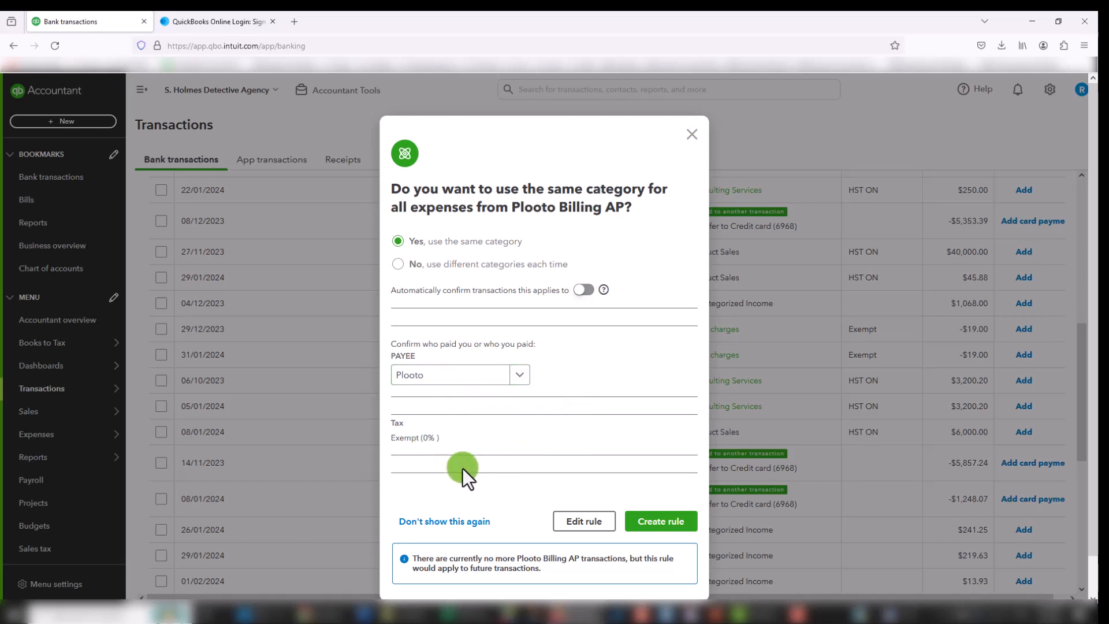
pyautogui.click(646, 524)
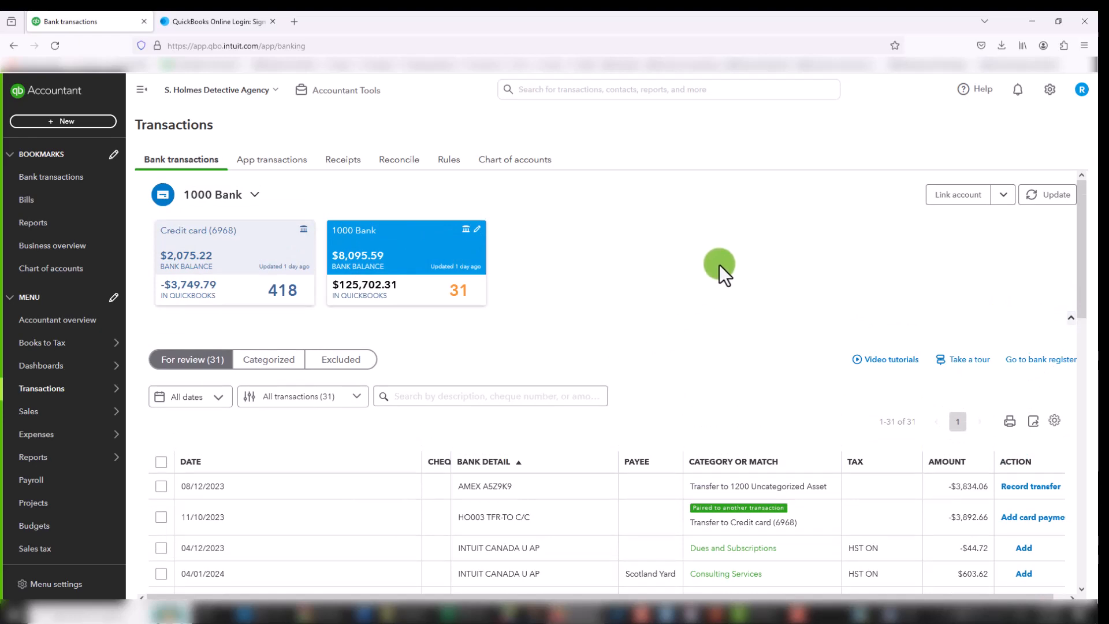
# Step: Exclude the 08/12/2023 AMEX transaction from the transactions for review
pyautogui.scroll(-2, 265, 508)
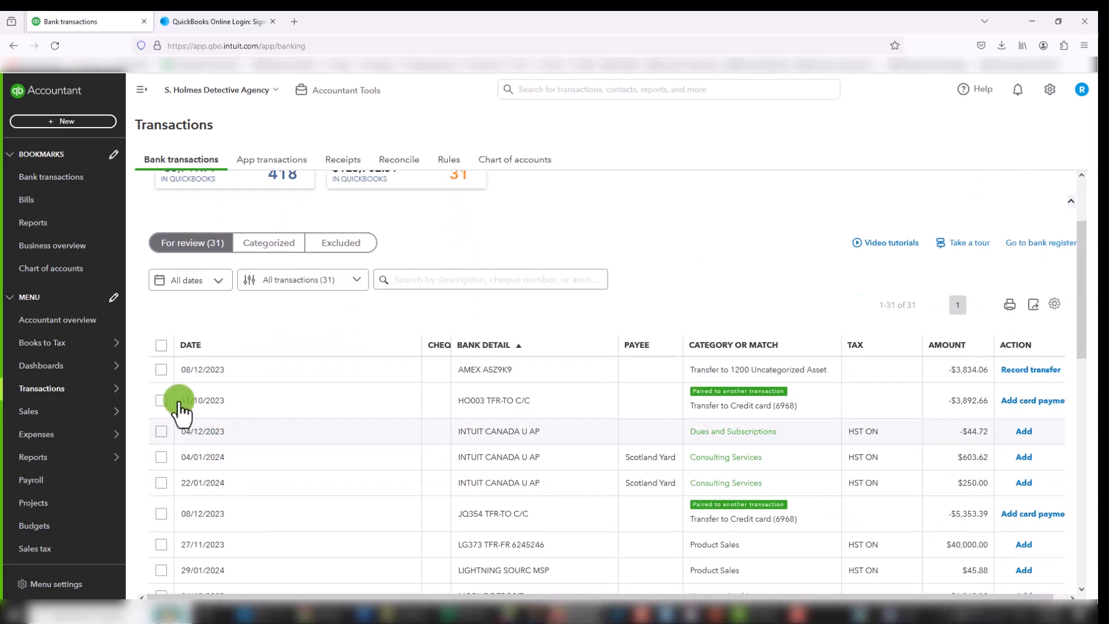
pyautogui.click(162, 370)
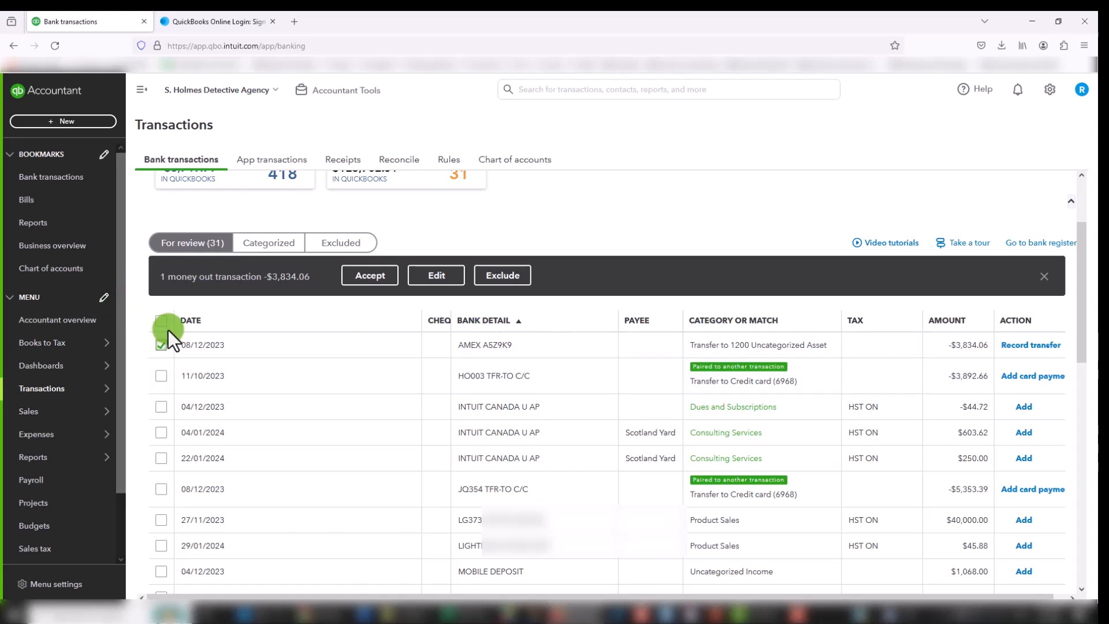
pyautogui.click(496, 281)
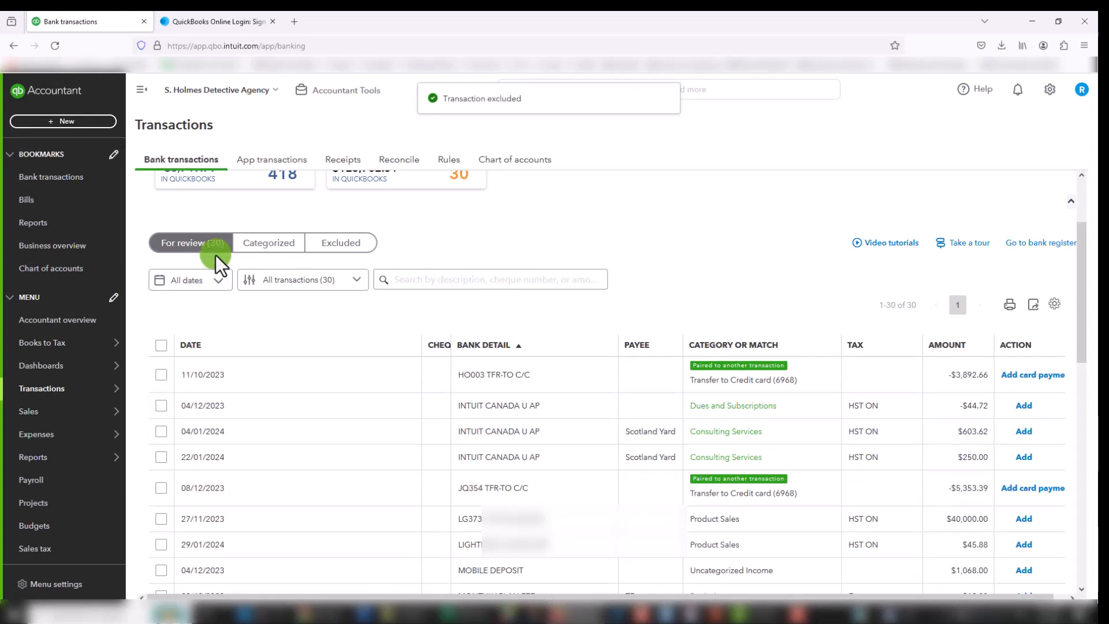
# Step: Look through the excluded and categorized transactions of the 1000 Bank account, and return to the transactions for review
pyautogui.click(342, 245)
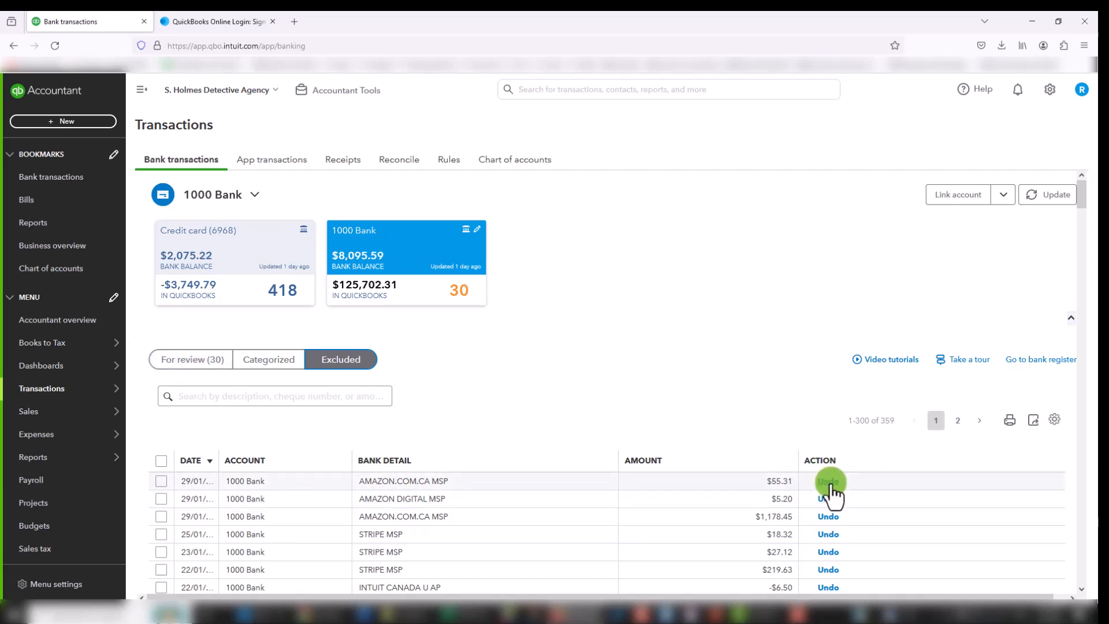
pyautogui.click(192, 360)
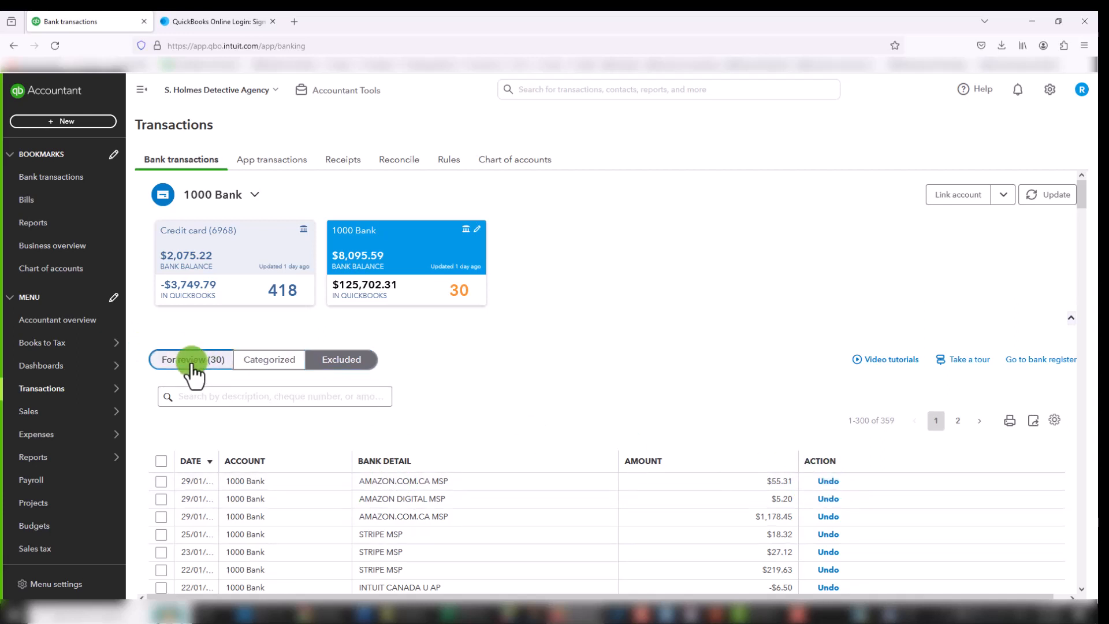
pyautogui.click(269, 363)
pyautogui.scroll(-1, 571, 479)
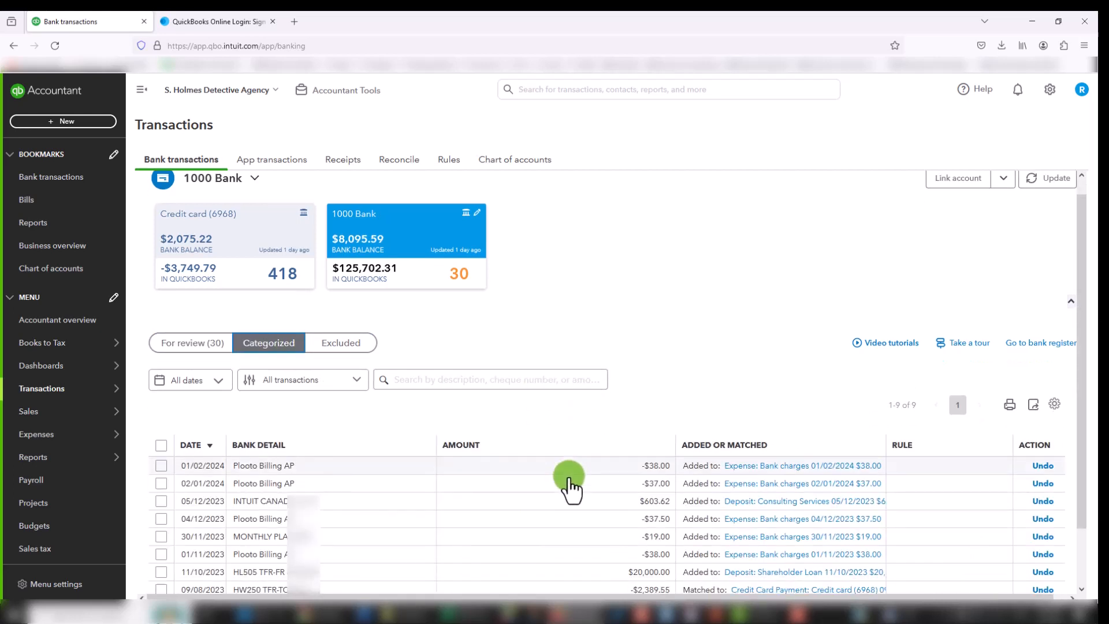
pyautogui.scroll(-3, 570, 480)
pyautogui.scroll(4, 379, 470)
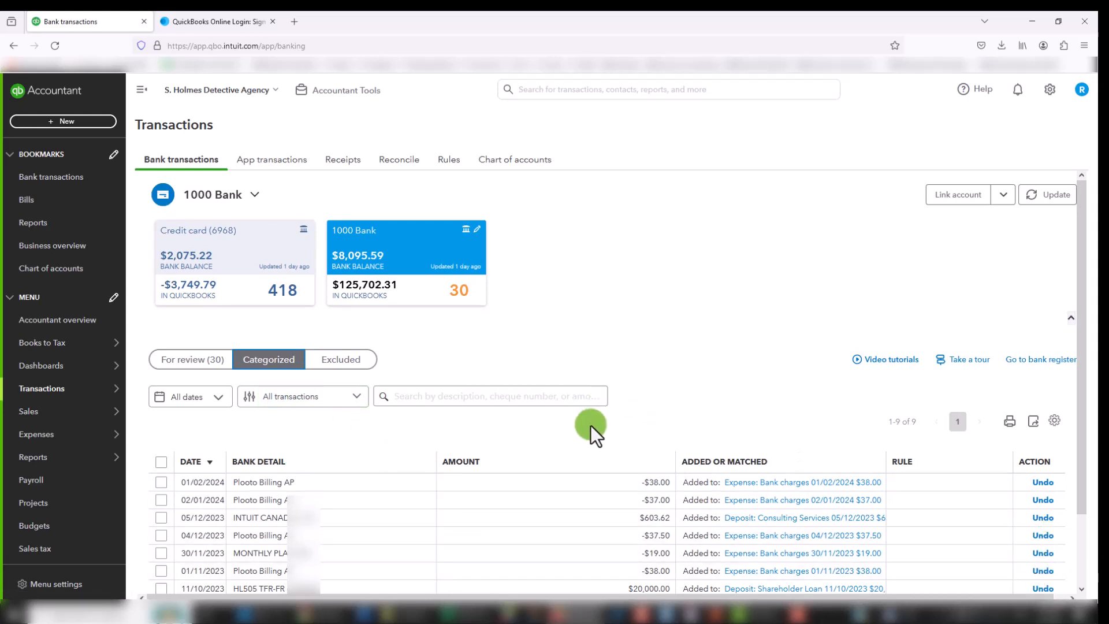
pyautogui.scroll(-2, 590, 425)
pyautogui.scroll(2, 590, 424)
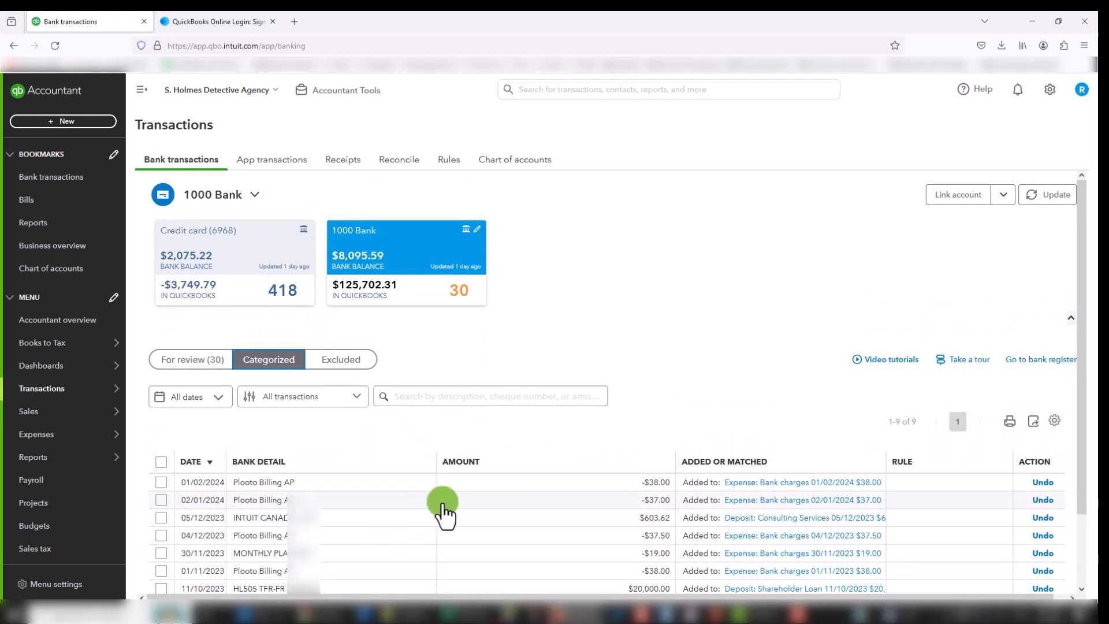
pyautogui.click(165, 363)
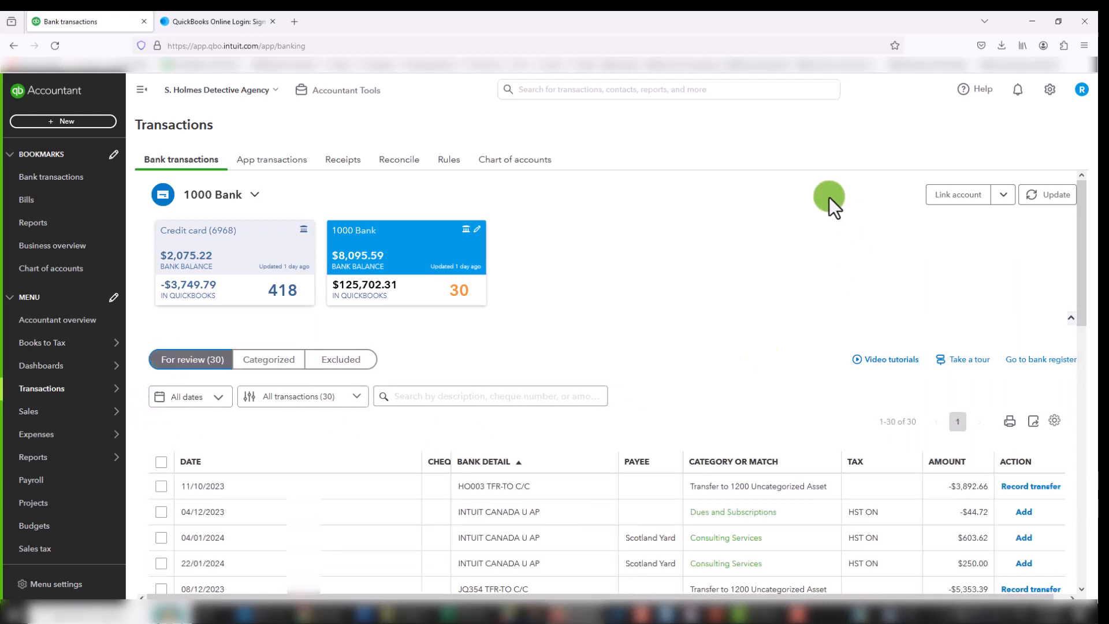